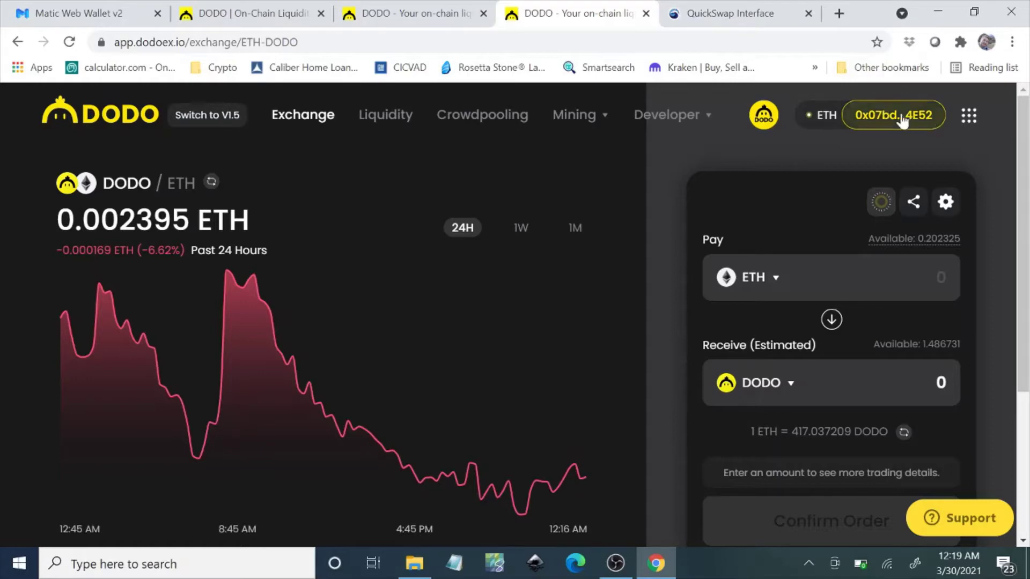
Step: Open the MetaMask wallet and look through its list of available networks
{"action": "left_click", "coordinate": [961, 42]}
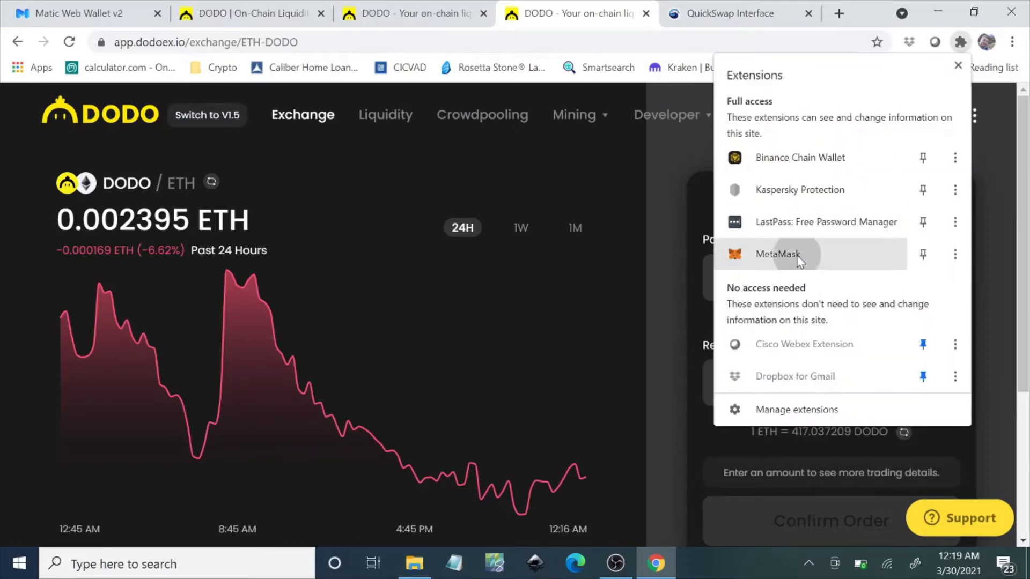
{"action": "left_click", "coordinate": [879, 253]}
{"action": "left_click", "coordinate": [935, 42]}
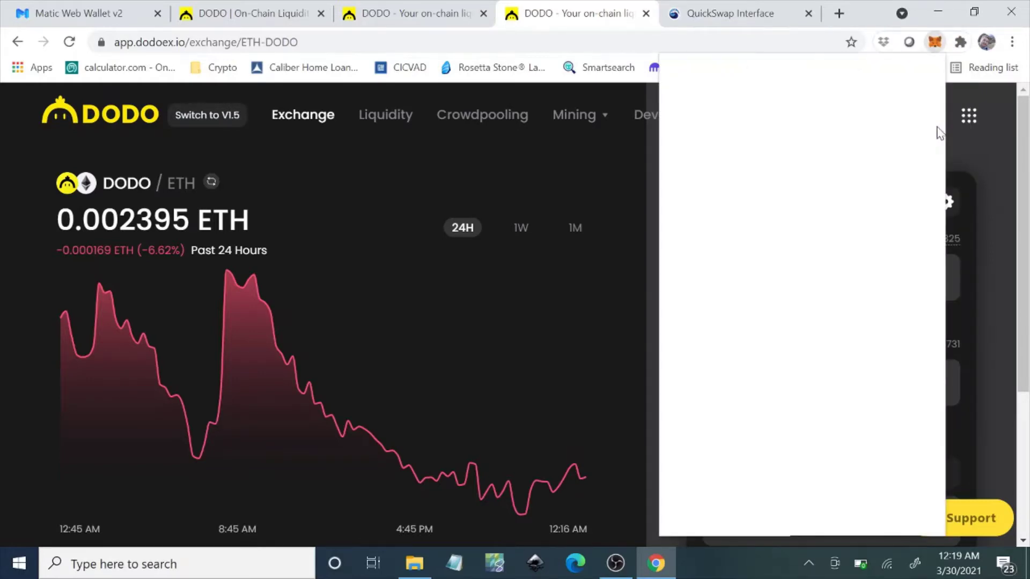
{"action": "left_click", "coordinate": [828, 93]}
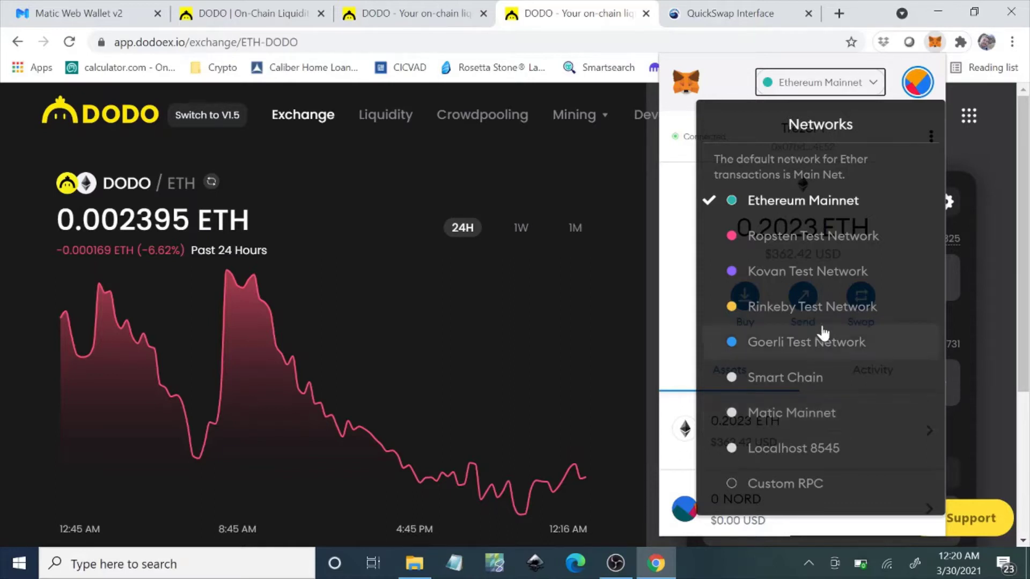
{"action": "left_click", "coordinate": [868, 24]}
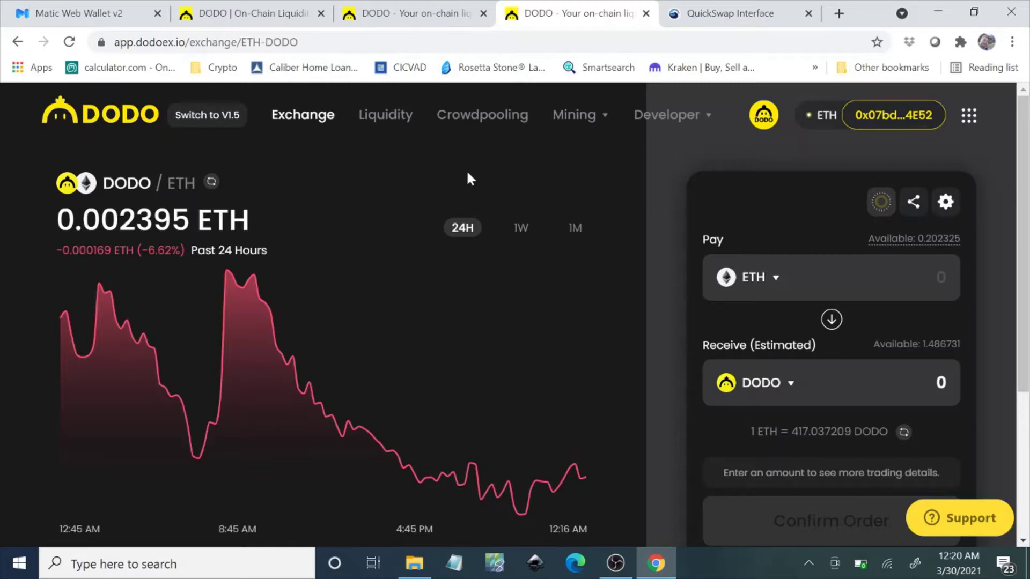
Step: Open the USDT-USDC pool promoted on DODO's Liquidity page and review its volume chart and pool parameters
{"action": "left_click", "coordinate": [385, 115]}
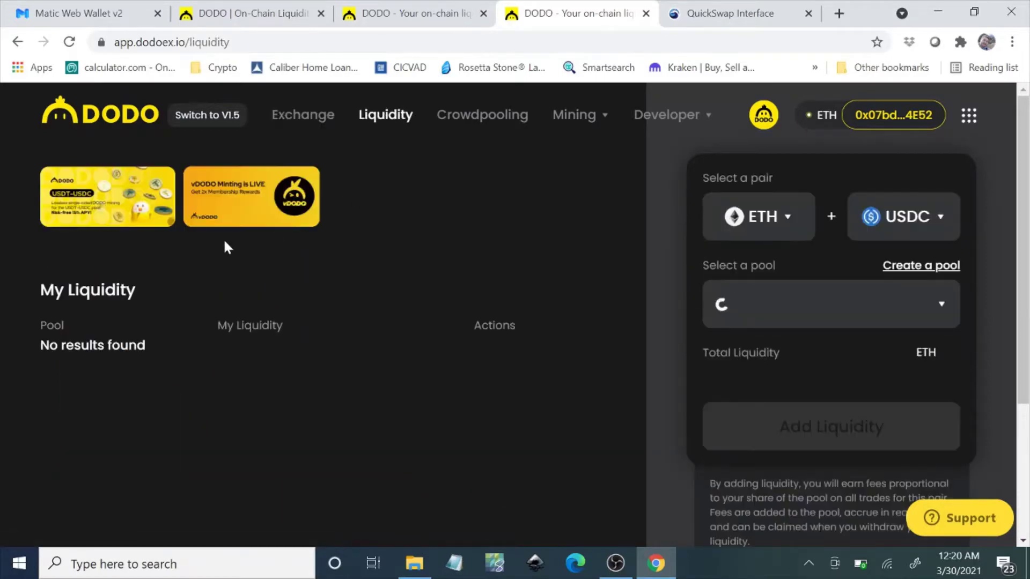
{"action": "left_click", "coordinate": [119, 221]}
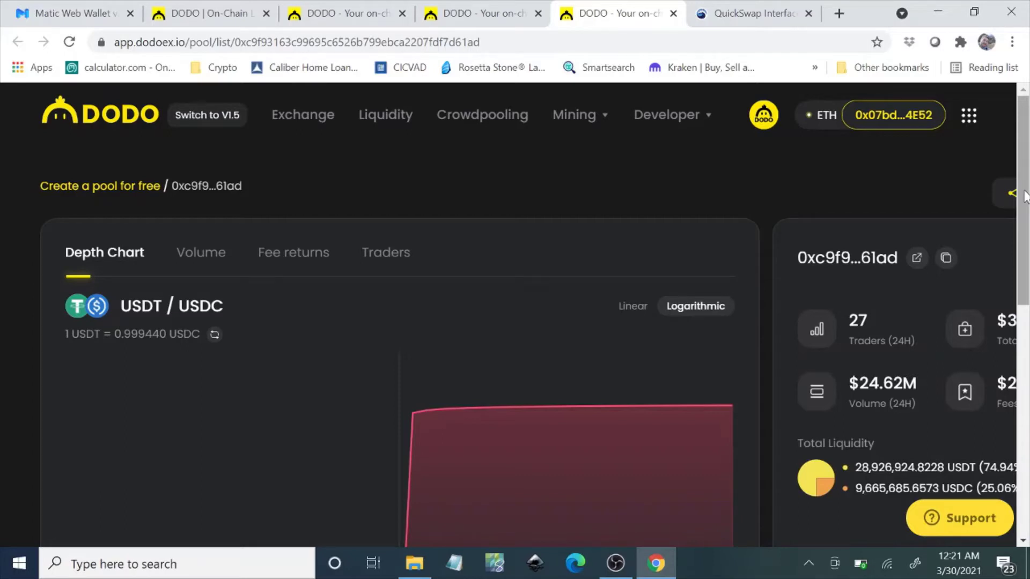
{"action": "left_click", "coordinate": [222, 257]}
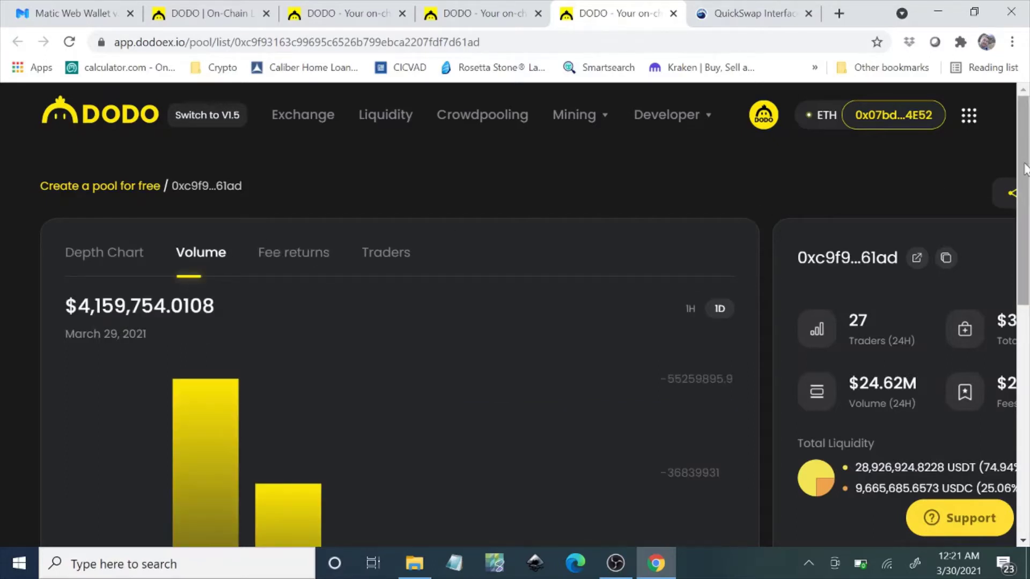
{"action": "left_click_drag", "start_coordinate": [1025, 170], "coordinate": [1025, 300]}
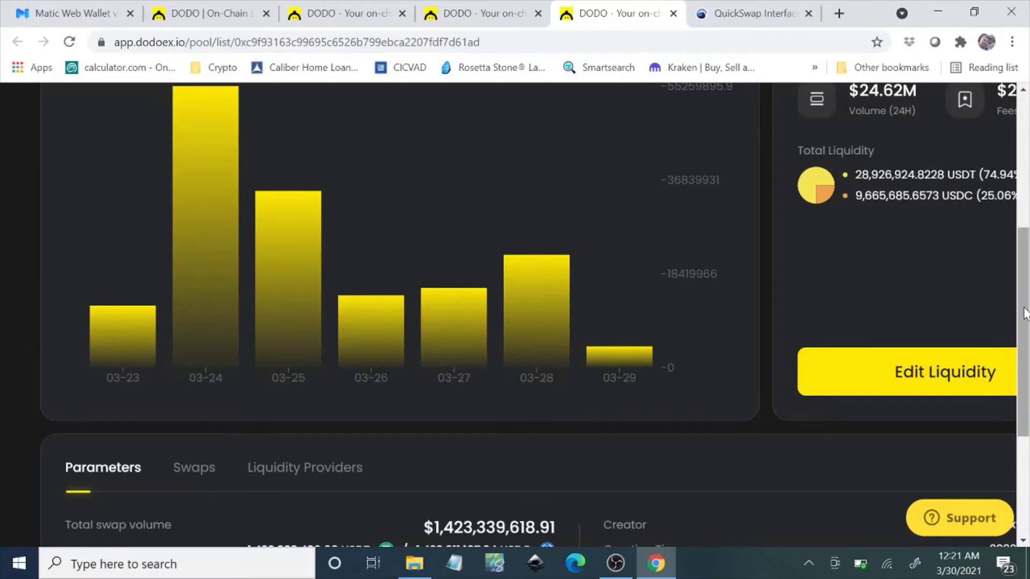
{"action": "left_click_drag", "start_coordinate": [1023, 306], "coordinate": [1022, 420]}
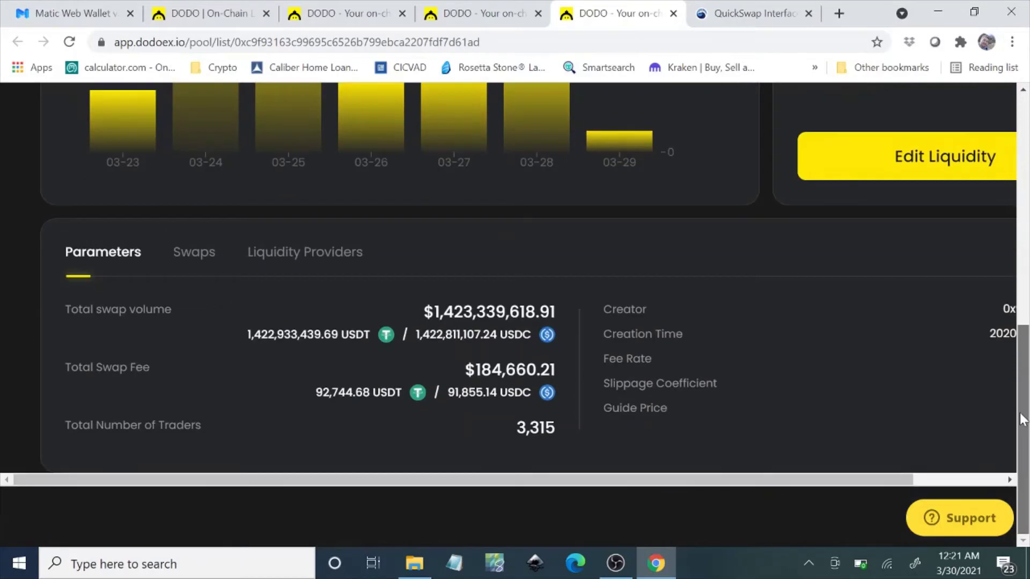
{"action": "left_click_drag", "start_coordinate": [1022, 420], "coordinate": [1007, 163]}
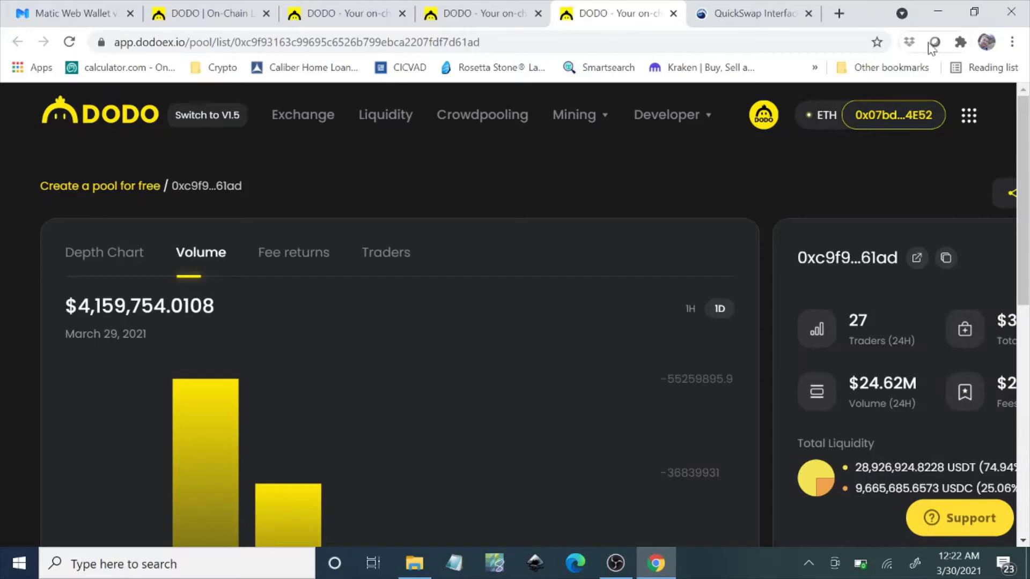
Step: Check the ETH balance and the active network in the MetaMask wallet
{"action": "left_click", "coordinate": [960, 43]}
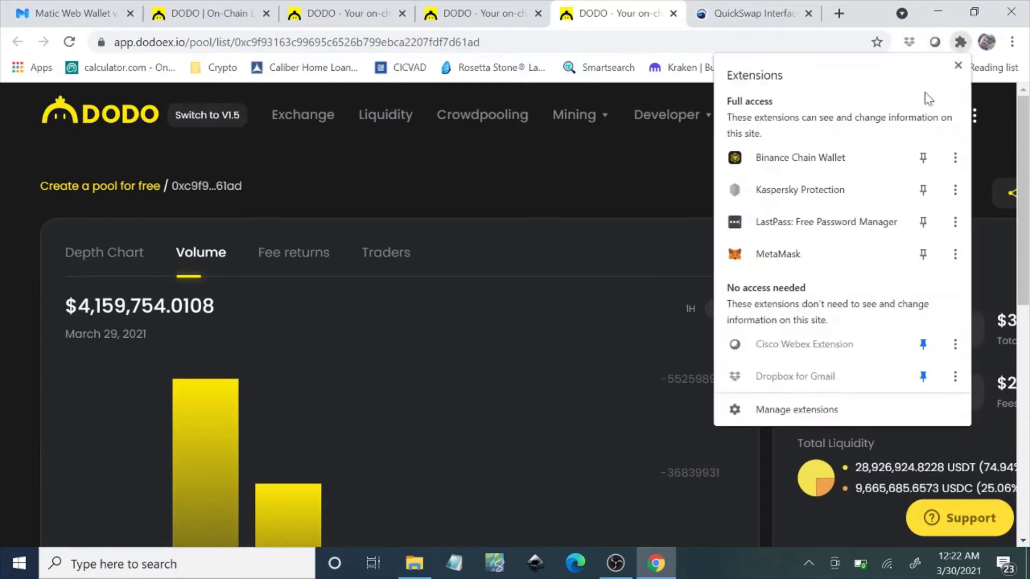
{"action": "left_click", "coordinate": [812, 252]}
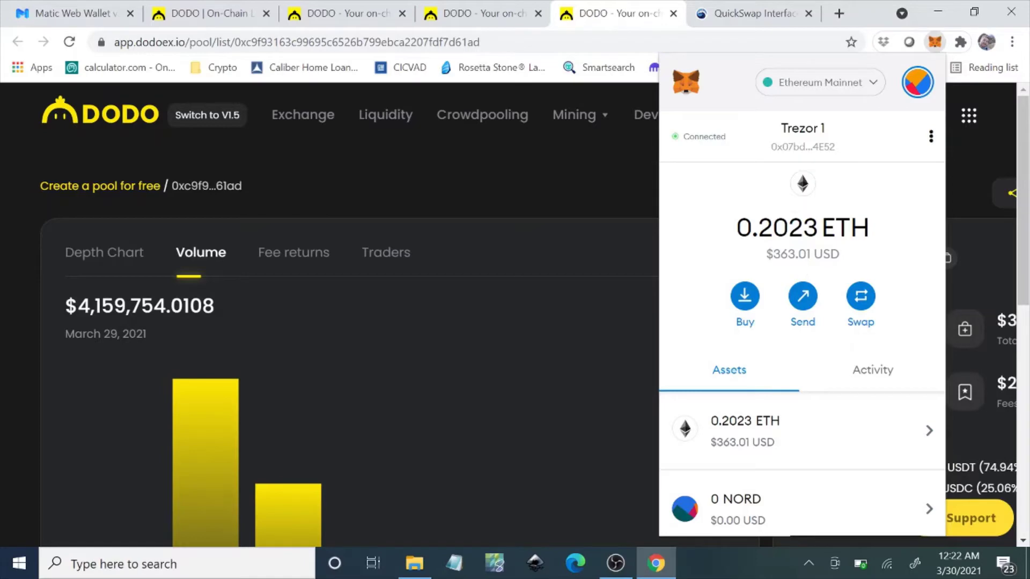
{"action": "mouse_move", "coordinate": [814, 261]}
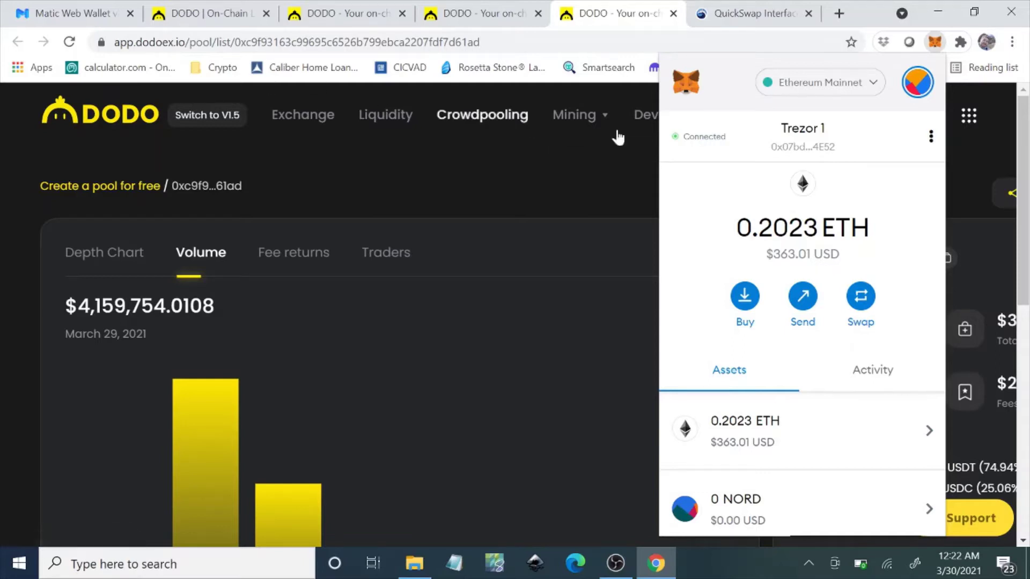
{"action": "left_click", "coordinate": [876, 4]}
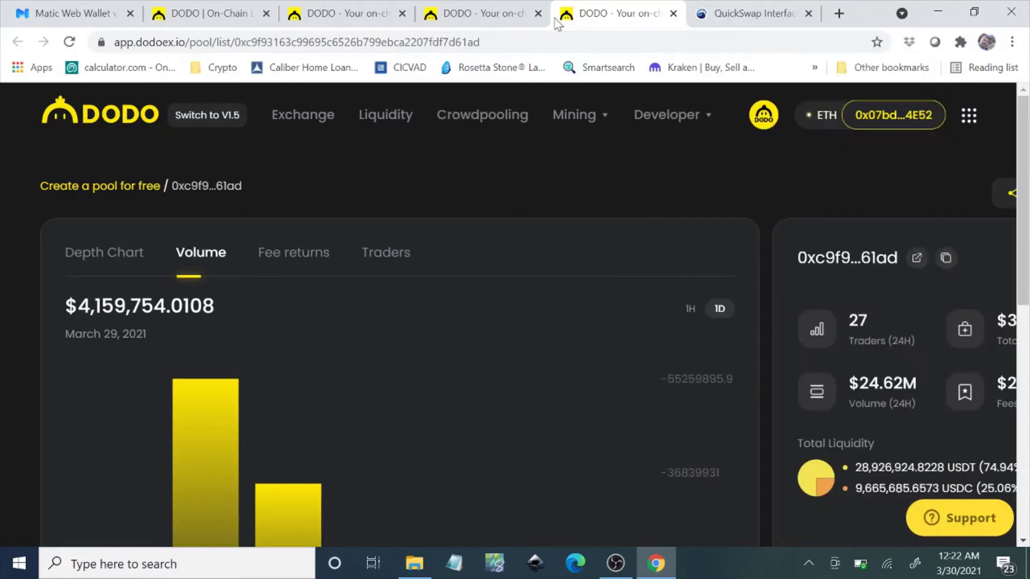
Step: Open the Matic wallet's bridge for moving funds to Matic Mainnet and check the connected account in MetaMask
{"action": "left_click", "coordinate": [69, 13]}
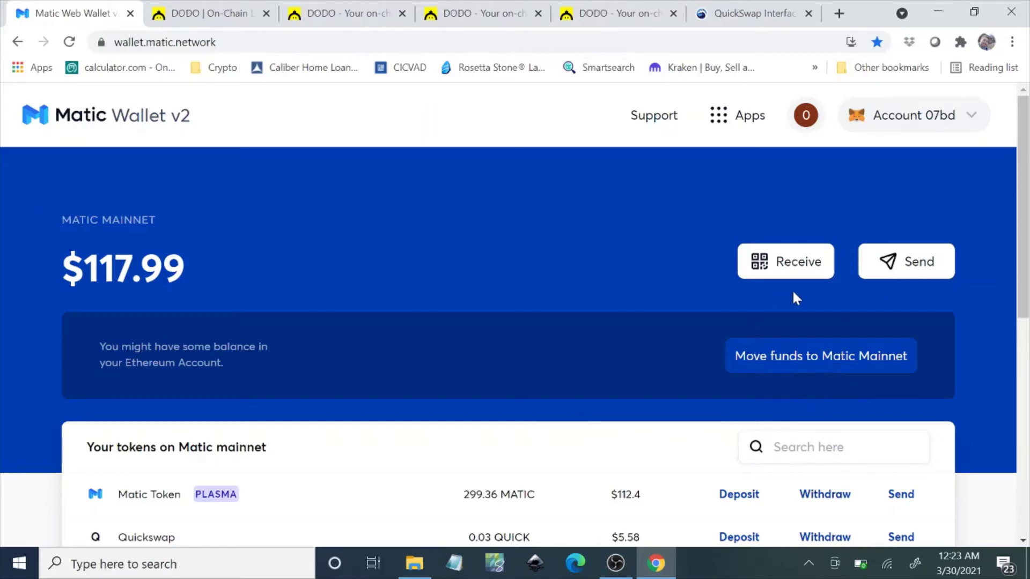
{"action": "left_click", "coordinate": [802, 364]}
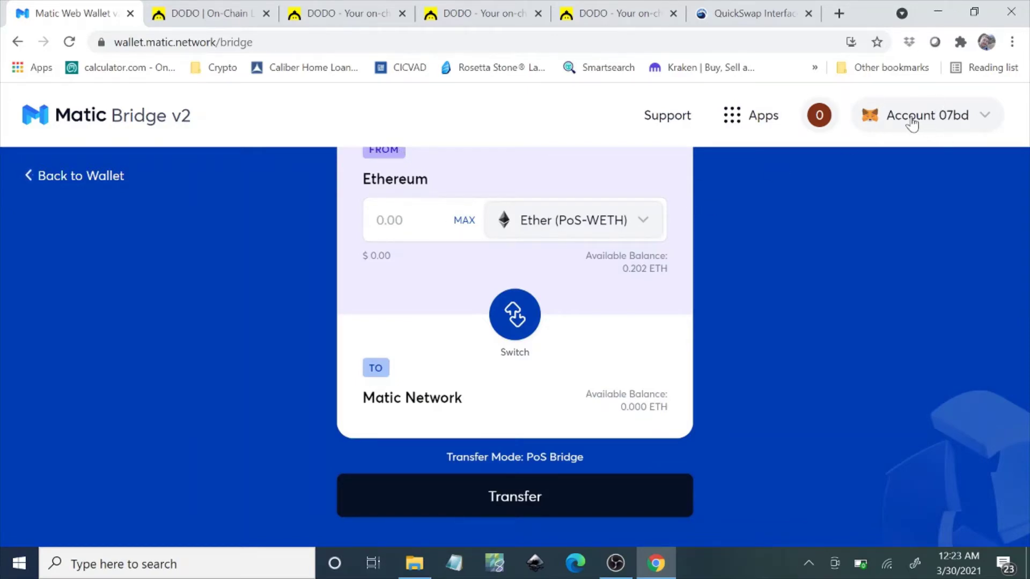
{"action": "left_click", "coordinate": [949, 123]}
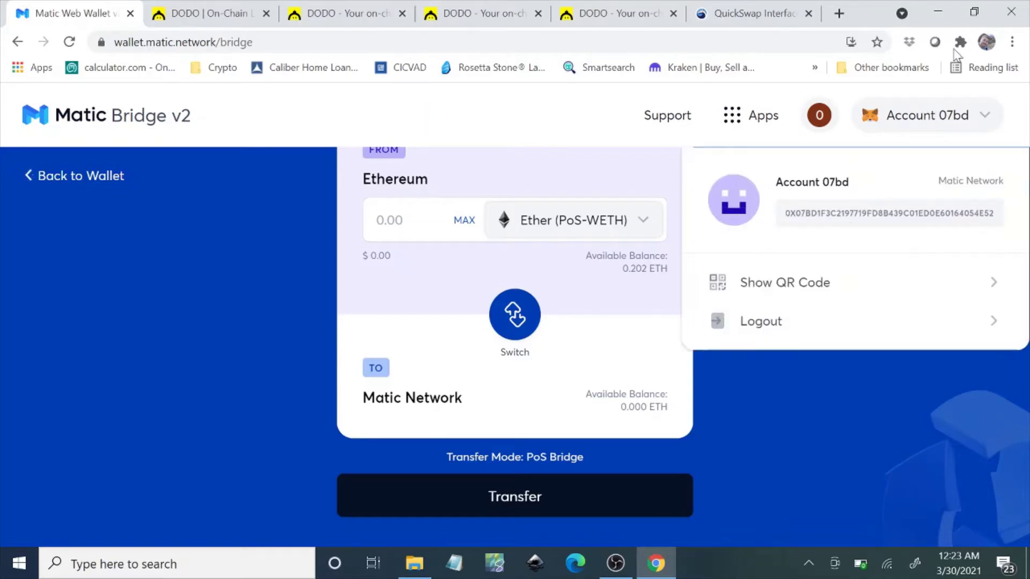
{"action": "left_click", "coordinate": [960, 41]}
{"action": "left_click", "coordinate": [790, 269]}
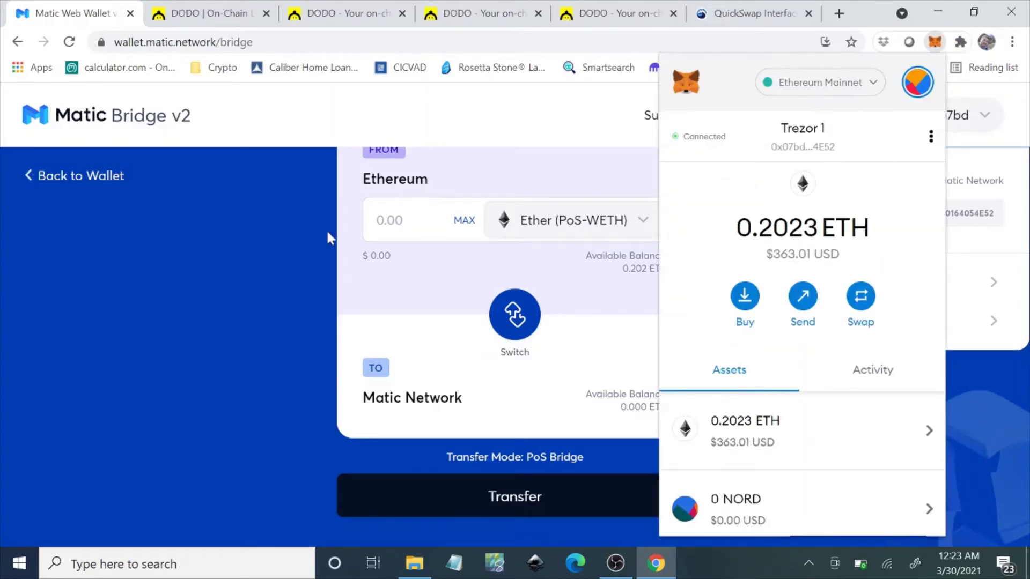
{"action": "left_click", "coordinate": [276, 237]}
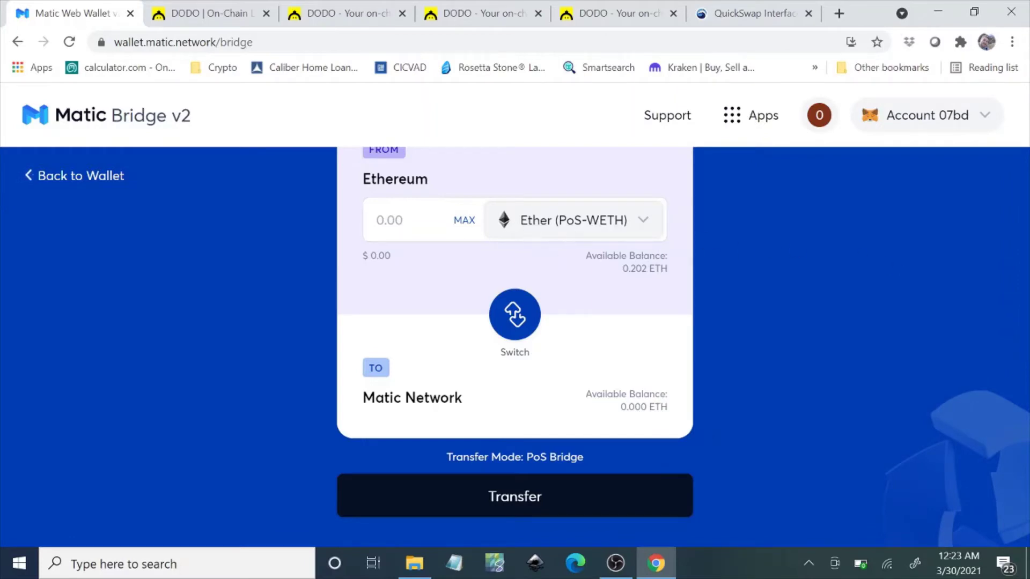
Step: Try to set the amount for the Ethereum to Matic Network transfer to 0.5 Ether
{"action": "type", "text": "0.1"}
{"action": "key", "text": "BackSpace"}
{"action": "type", "text": "5"}
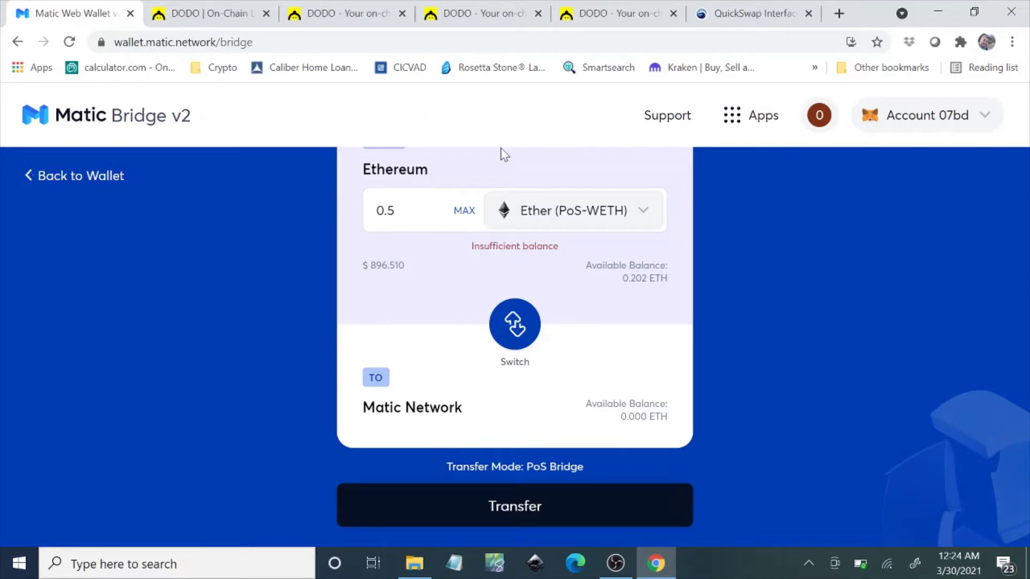
Step: Look over the Matic web wallet support portal, and return to the Matic Bridge page
{"action": "left_click", "coordinate": [670, 111]}
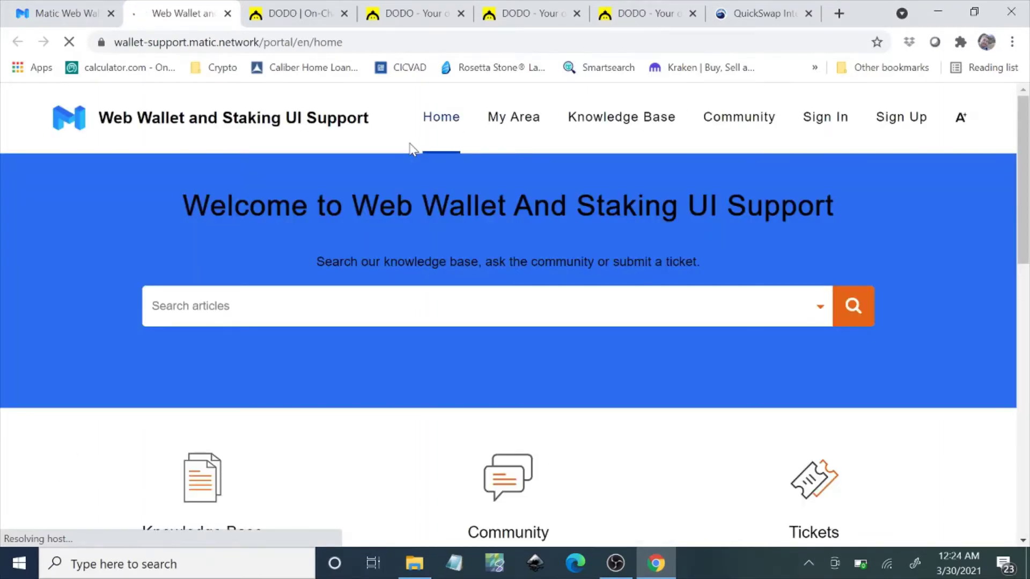
{"action": "left_click_drag", "start_coordinate": [1026, 219], "coordinate": [1004, 168]}
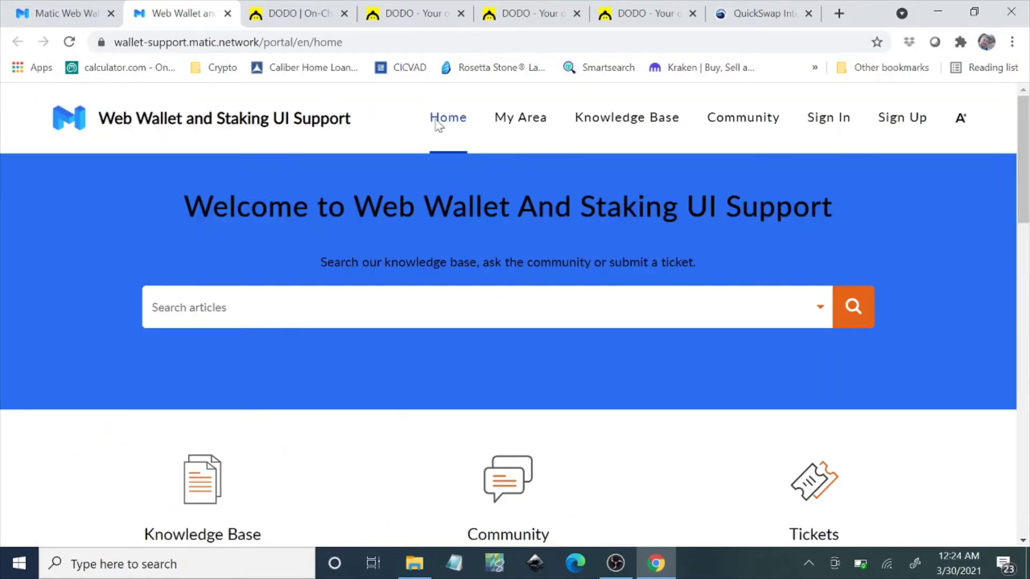
{"action": "left_click", "coordinate": [86, 12]}
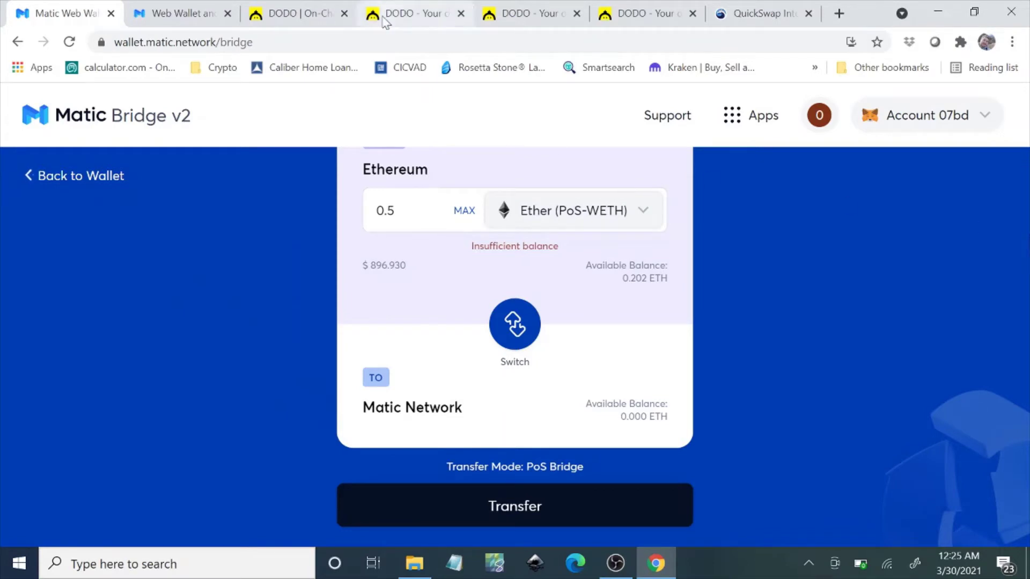
Step: Go from the bridge page to wallet.matic.network and review the tokens held on Matic Mainnet
{"action": "left_click", "coordinate": [387, 41]}
{"action": "double_click", "coordinate": [273, 42]}
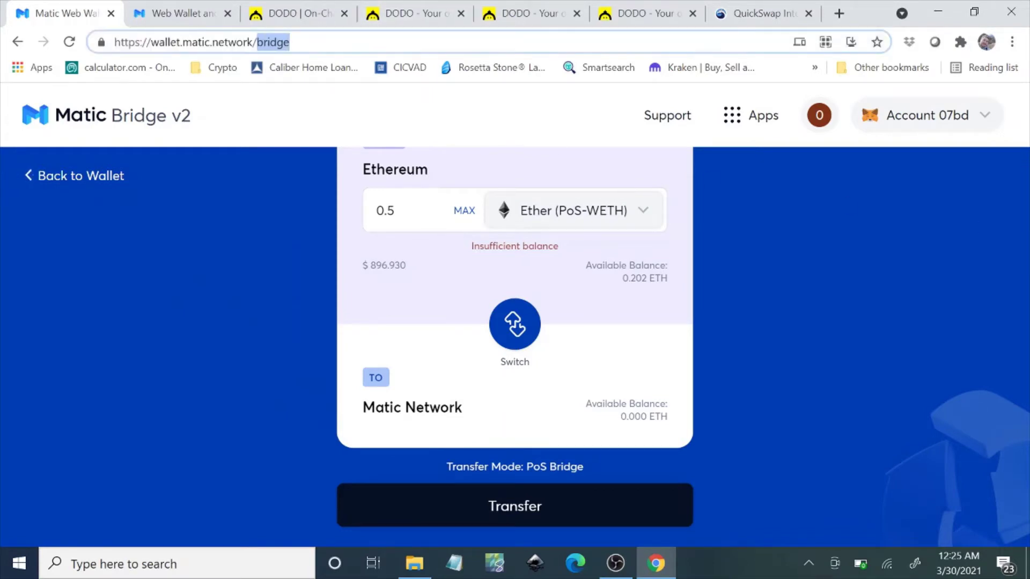
{"action": "key", "text": "BackSpace"}
{"action": "key", "text": "Return"}
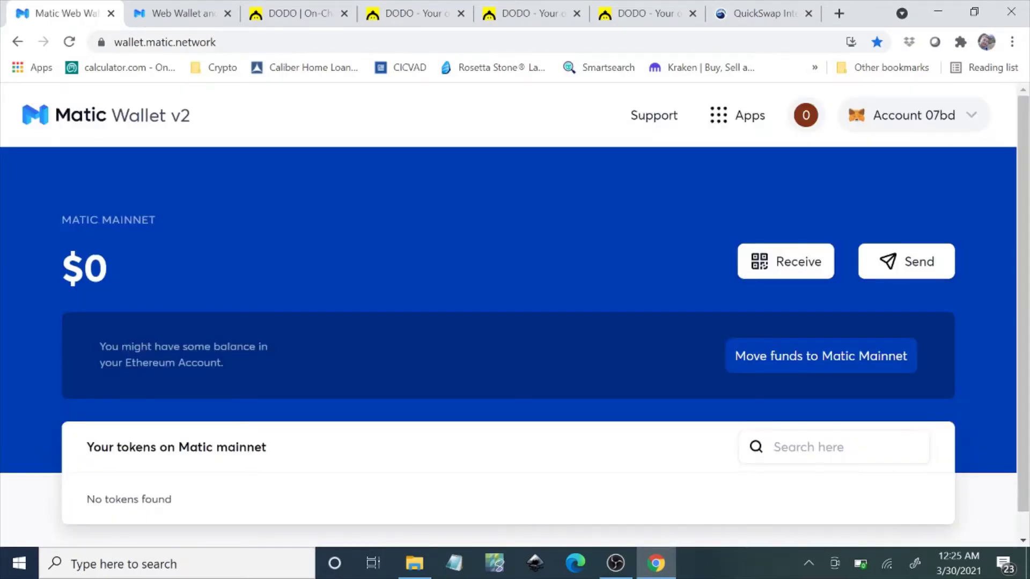
{"action": "left_click_drag", "start_coordinate": [1023, 205], "coordinate": [1004, 221]}
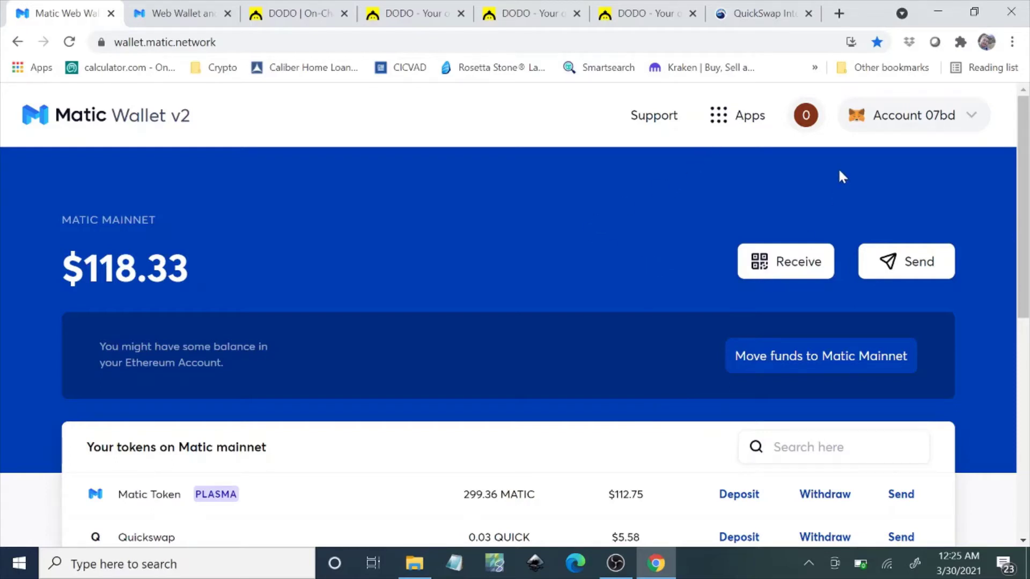
Step: Load the Matic documentation site at docs.matic.network in place of the wallet page
{"action": "left_click", "coordinate": [279, 39]}
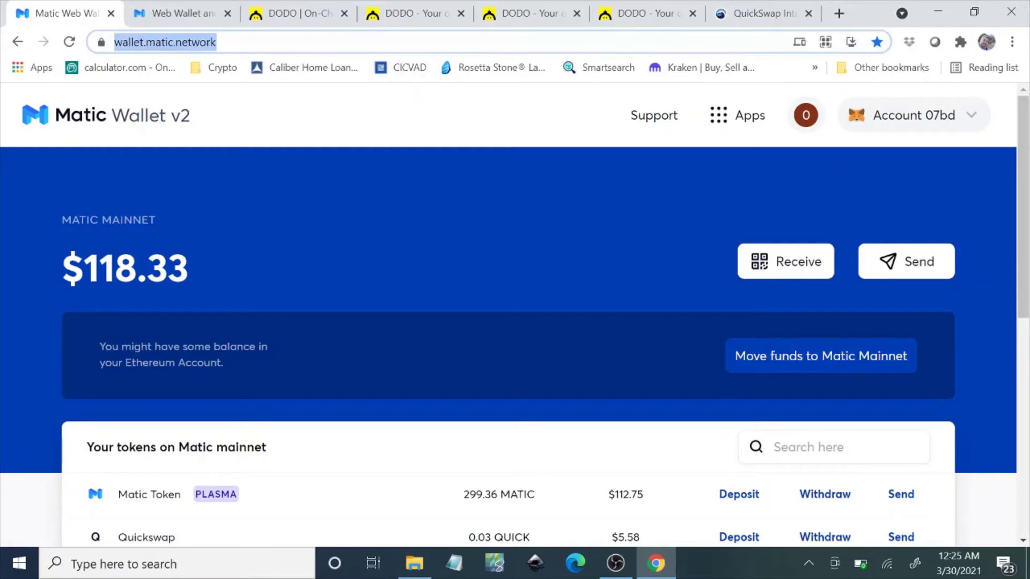
{"action": "left_click", "coordinate": [144, 44]}
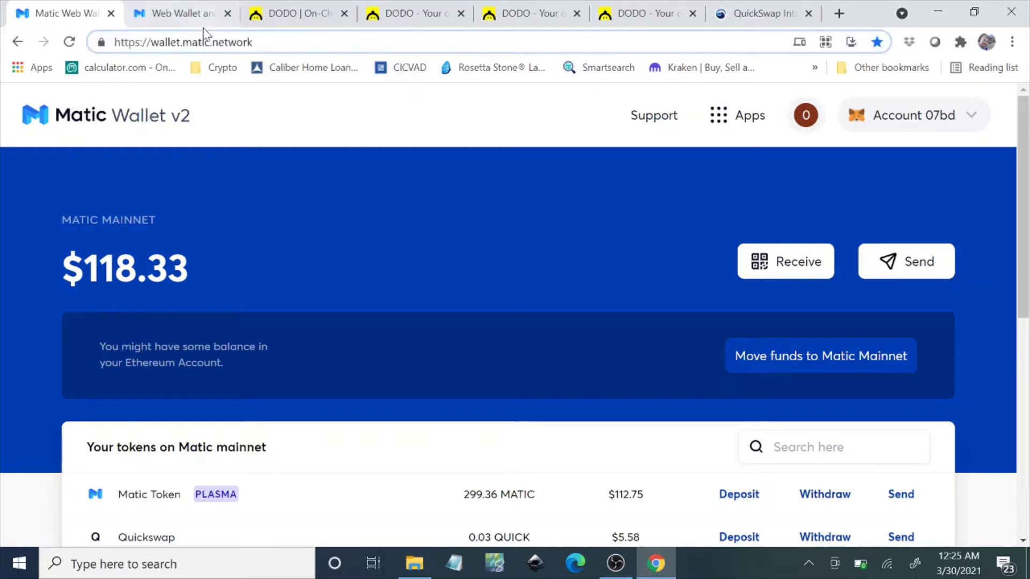
{"action": "key", "text": "BackSpace"}
{"action": "key", "text": "BackSpace"}
{"action": "key", "text": "BackSpace"}
{"action": "key", "text": "BackSpace"}
{"action": "key", "text": "BackSpace"}
{"action": "key", "text": "BackSpace"}
{"action": "type", "text": "docs"}
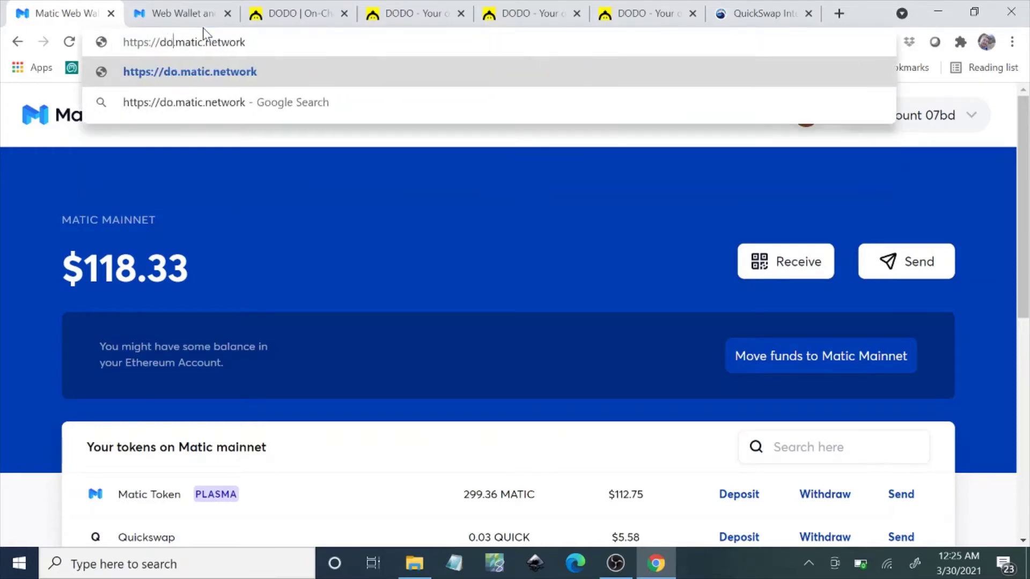
{"action": "key", "text": "Return"}
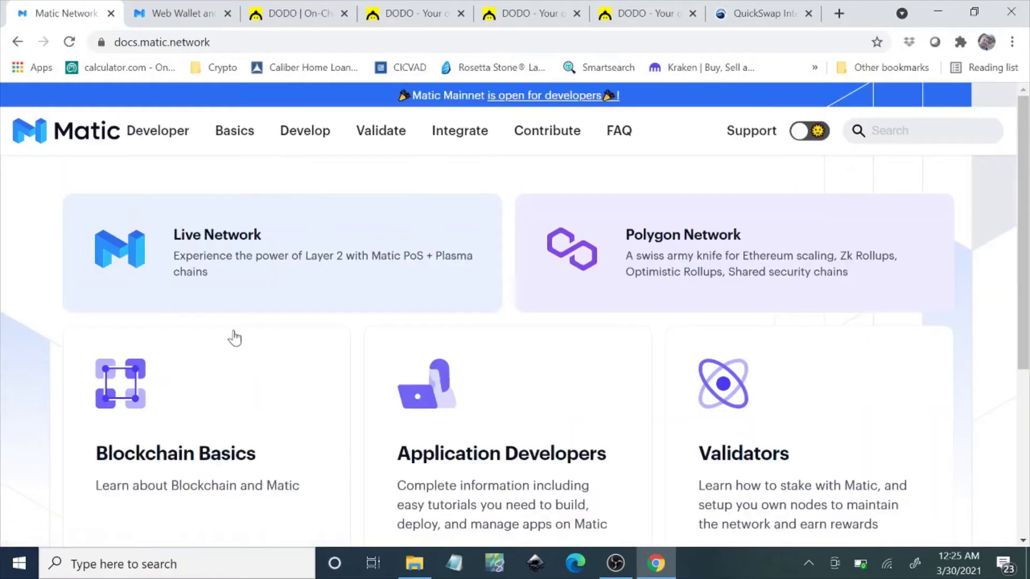
Step: Open the Basics section of the Matic documentation and read the New to Matic? page
{"action": "left_click_drag", "start_coordinate": [1022, 300], "coordinate": [1016, 199]}
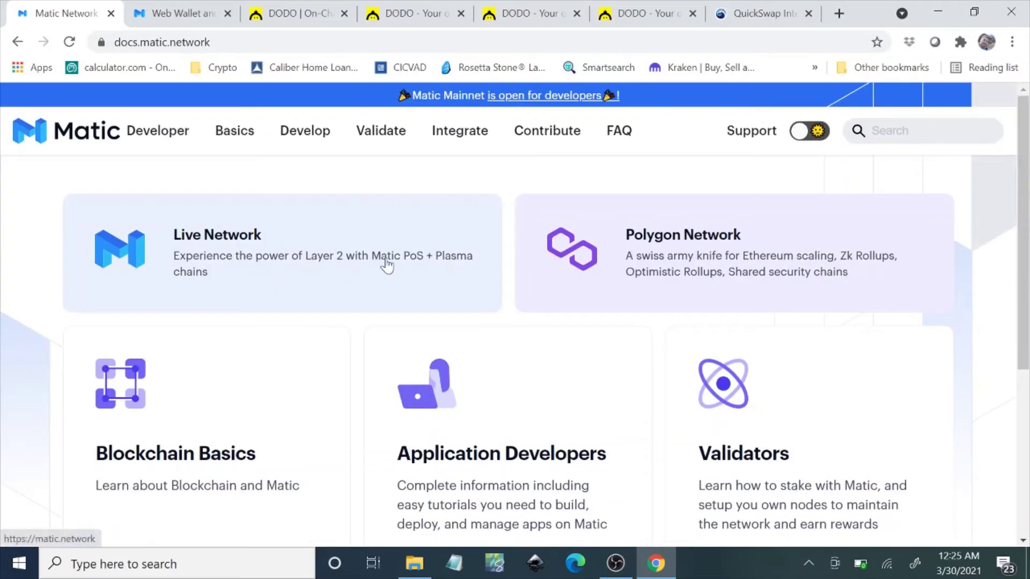
{"action": "left_click", "coordinate": [244, 141]}
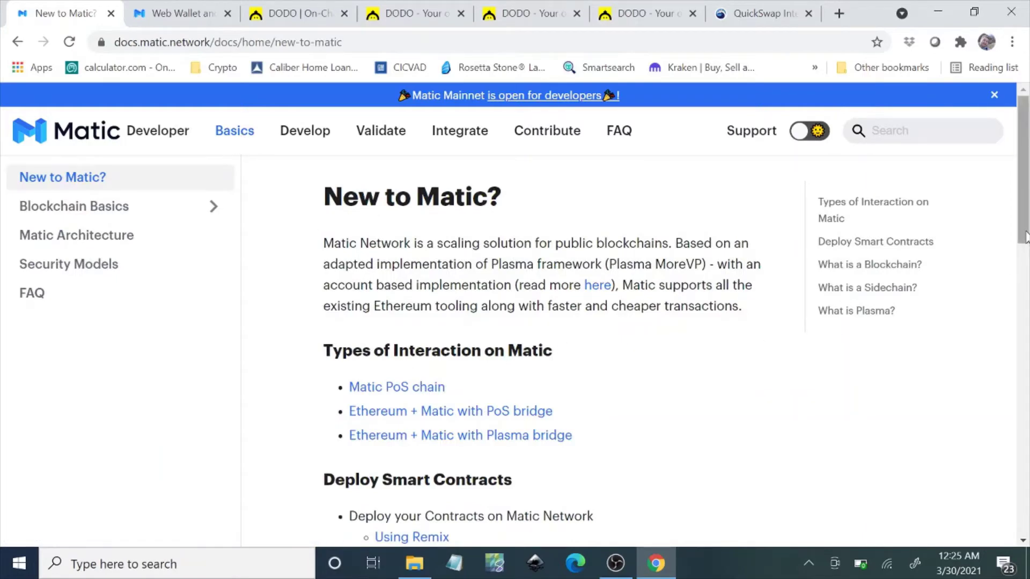
{"action": "mouse_move", "coordinate": [1024, 236]}
{"action": "left_mouse_down"}
{"action": "mouse_move", "coordinate": [1024, 408]}
{"action": "mouse_move", "coordinate": [1007, 232]}
{"action": "left_mouse_up"}
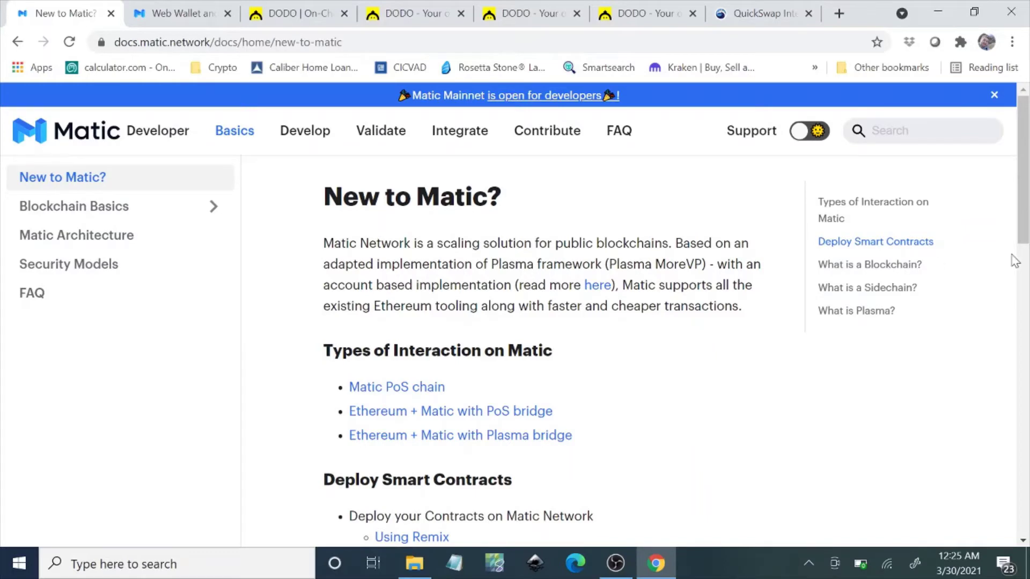
{"action": "scroll", "coordinate": [1025, 217], "scroll_direction": "down", "scroll_amount": 1}
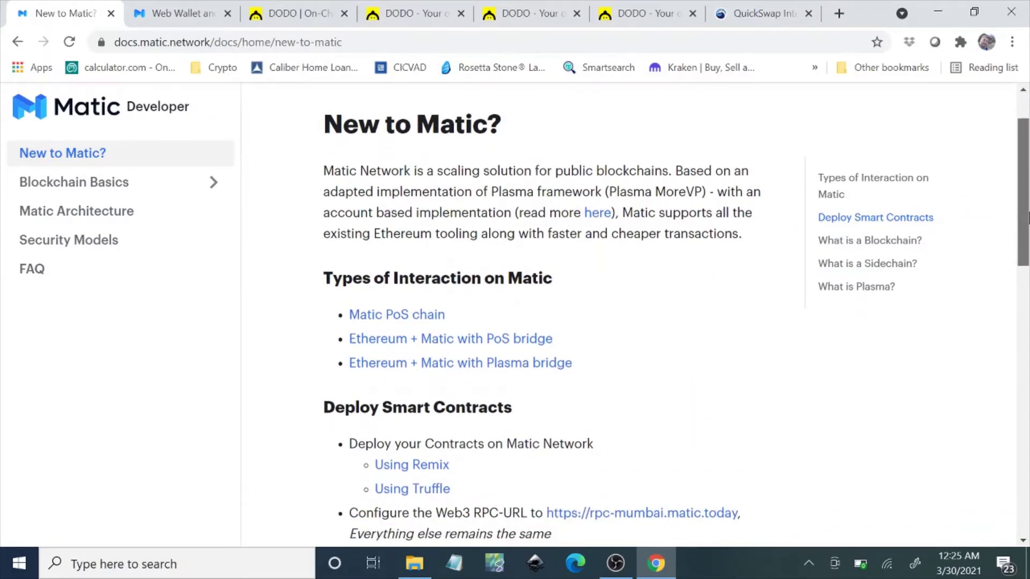
{"action": "scroll", "coordinate": [1027, 215], "scroll_direction": "up", "scroll_amount": 1}
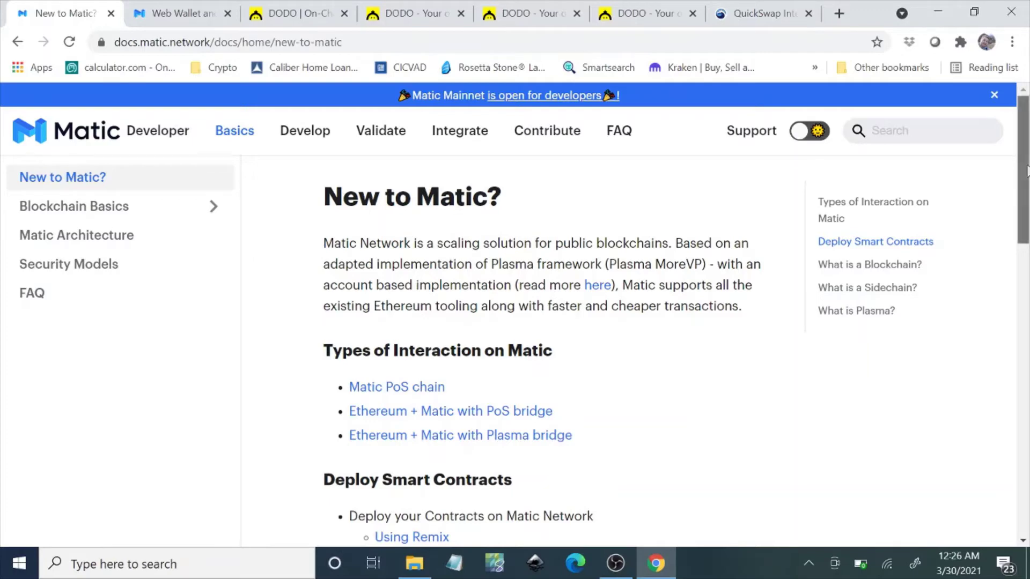
Step: Open MetaMask's form for adding a custom RPC network, look over its fields, and close it without adding anything
{"action": "scroll", "coordinate": [1027, 170], "scroll_direction": "down", "scroll_amount": 1}
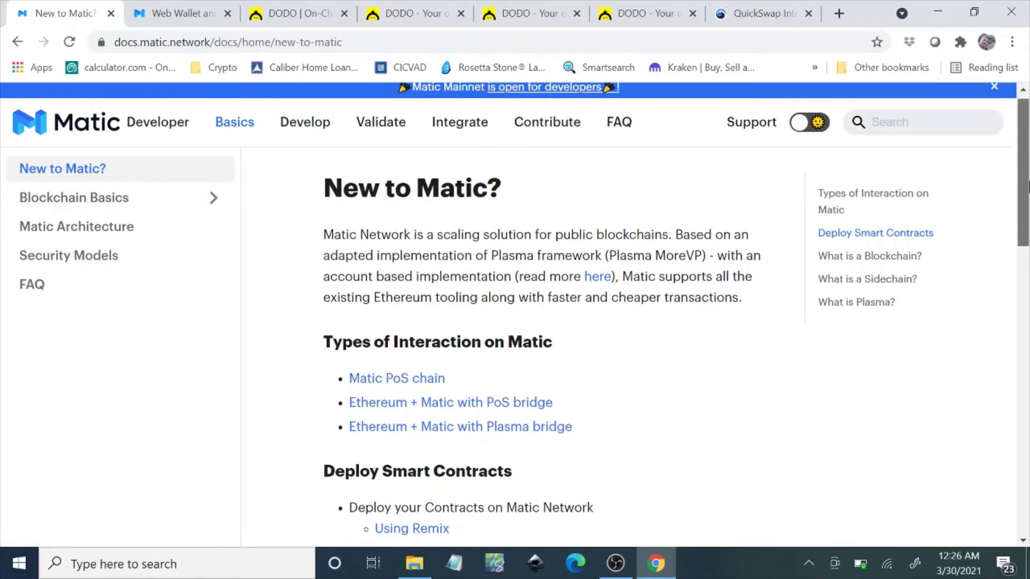
{"action": "scroll", "coordinate": [1027, 158], "scroll_direction": "up", "scroll_amount": 1}
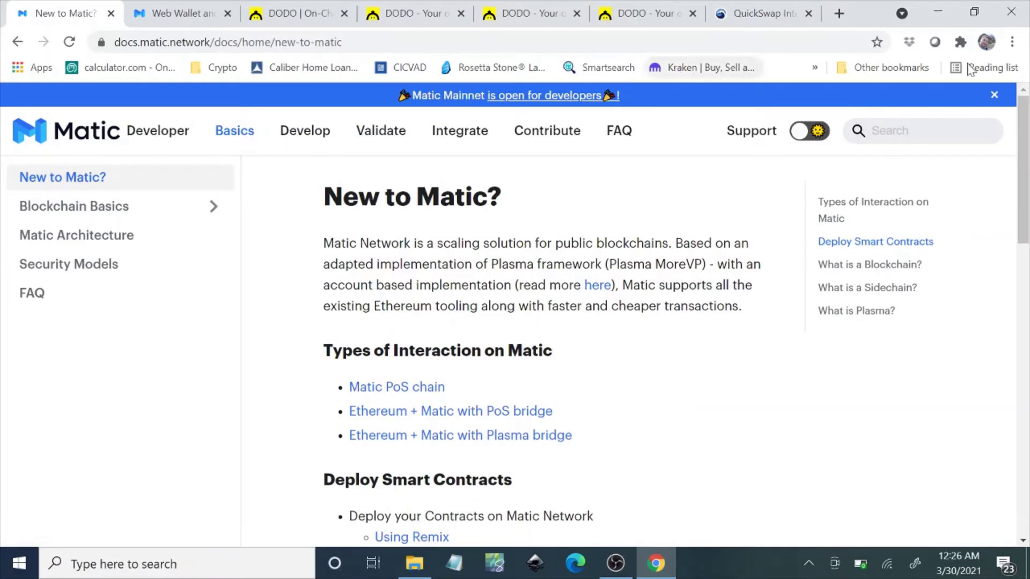
{"action": "left_click", "coordinate": [961, 41]}
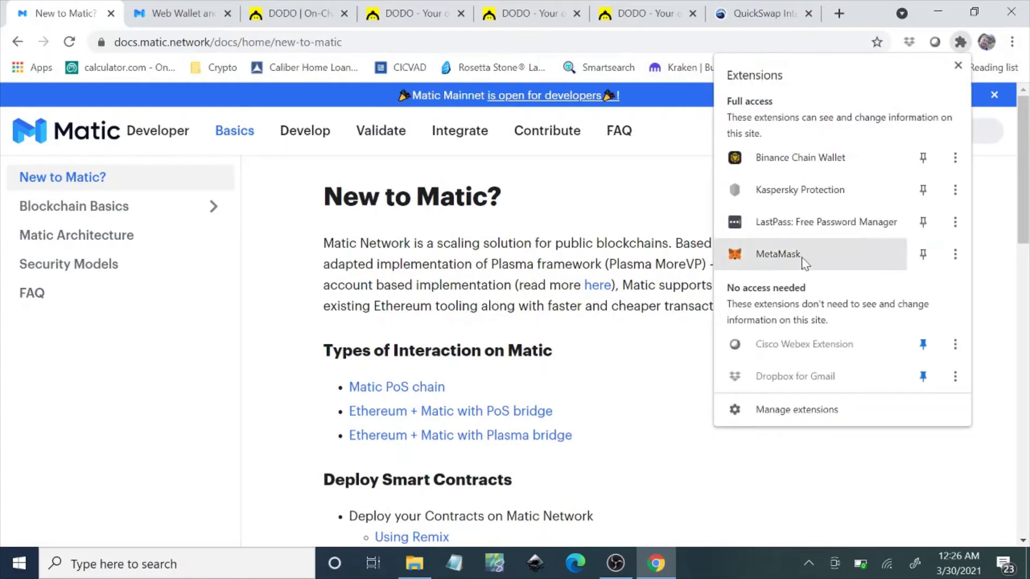
{"action": "left_click", "coordinate": [804, 260]}
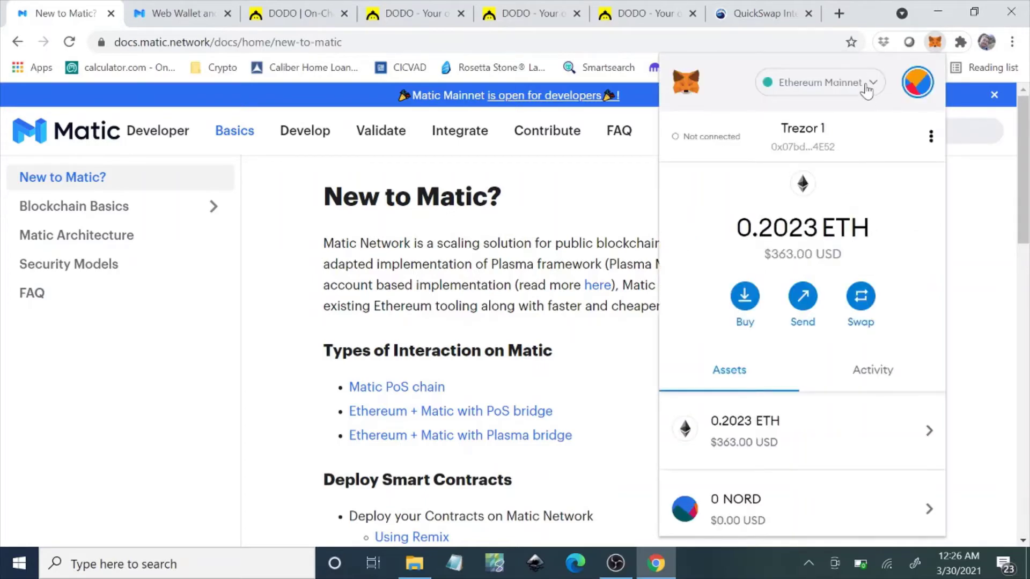
{"action": "left_click", "coordinate": [867, 86]}
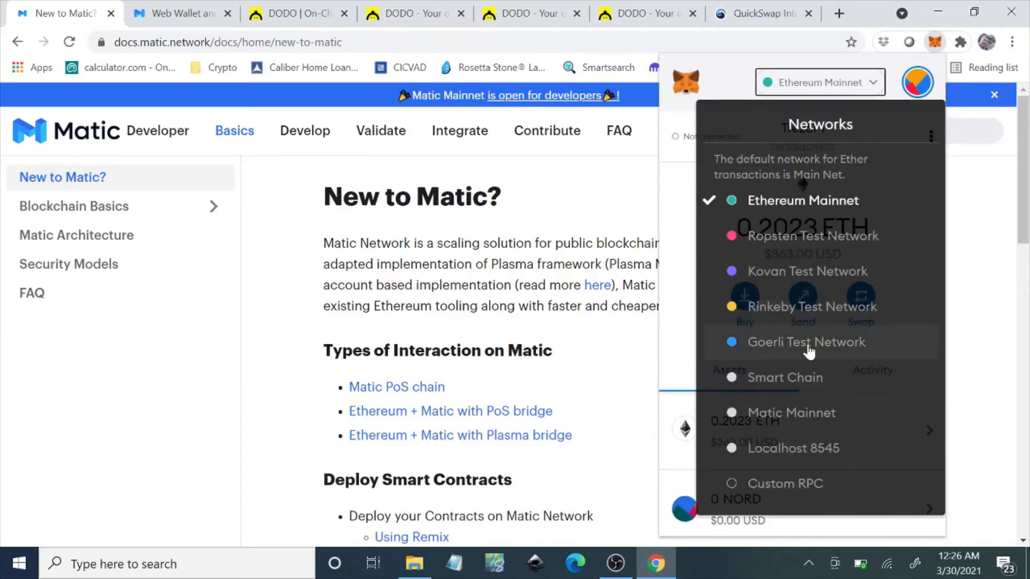
{"action": "left_click", "coordinate": [787, 485]}
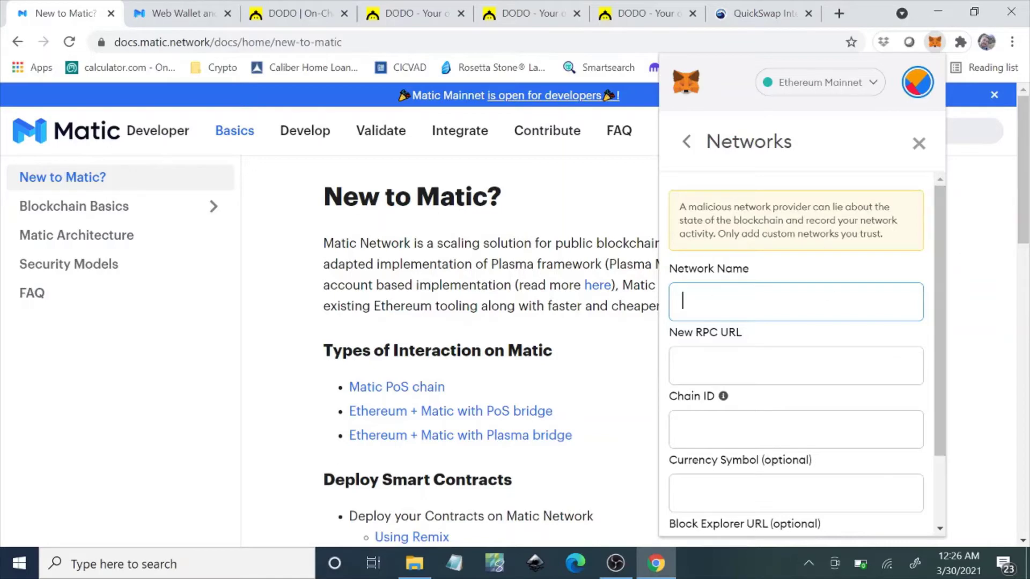
{"action": "left_click_drag", "start_coordinate": [937, 279], "coordinate": [938, 327]}
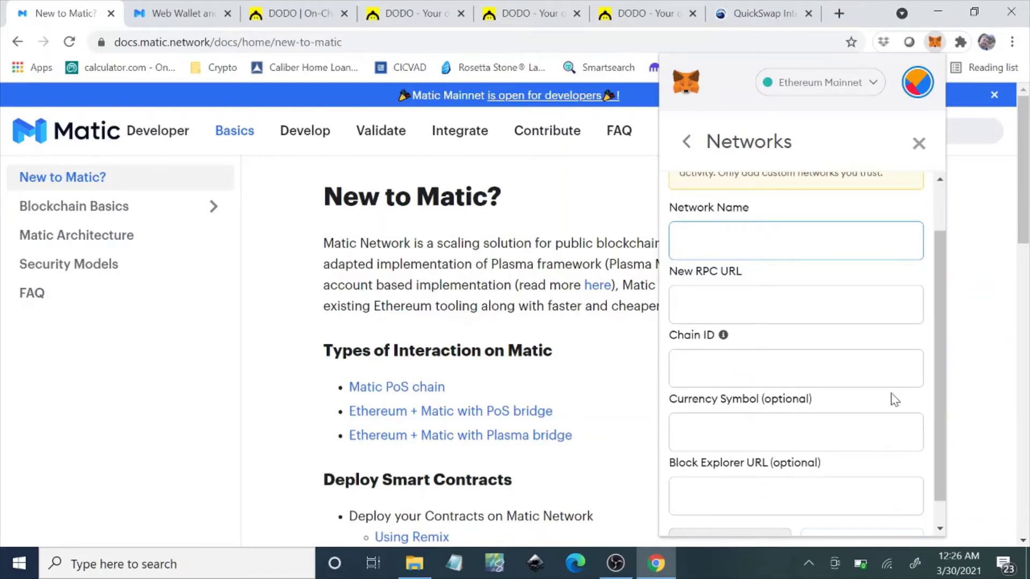
{"action": "left_click_drag", "start_coordinate": [940, 385], "coordinate": [949, 320]}
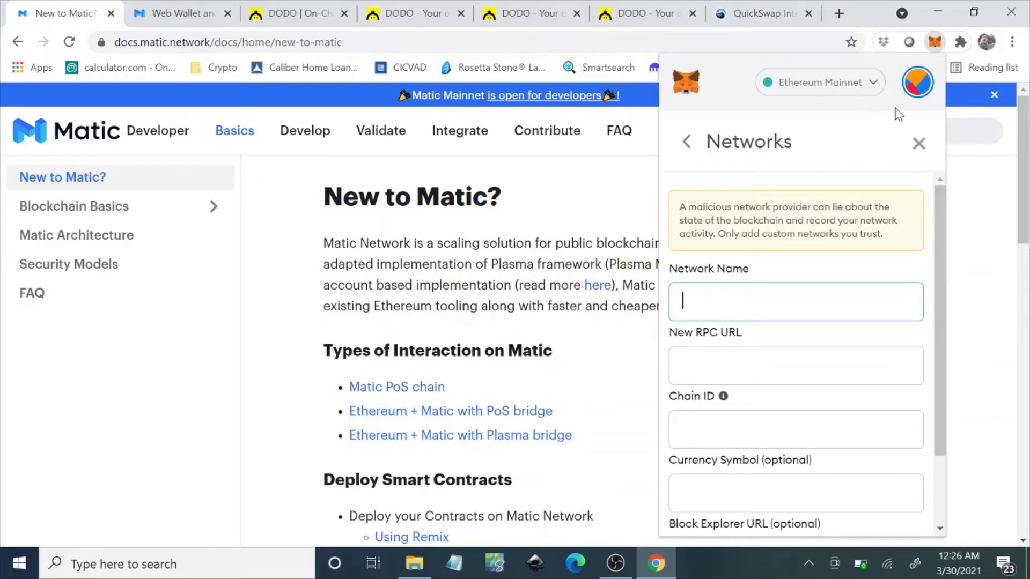
{"action": "left_click", "coordinate": [873, 89]}
{"action": "left_click", "coordinate": [914, 84]}
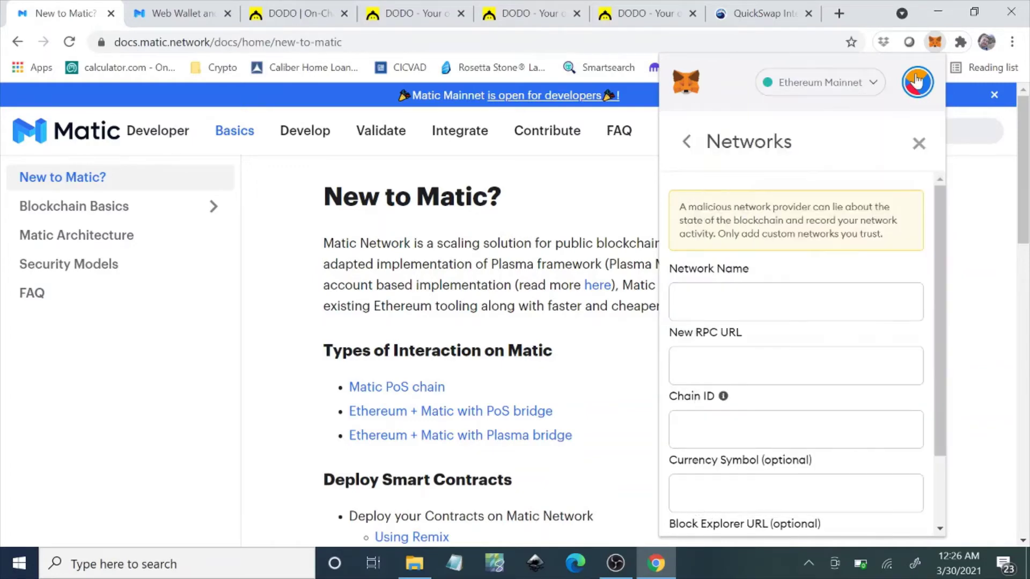
{"action": "left_click", "coordinate": [920, 144]}
{"action": "left_click", "coordinate": [931, 137]}
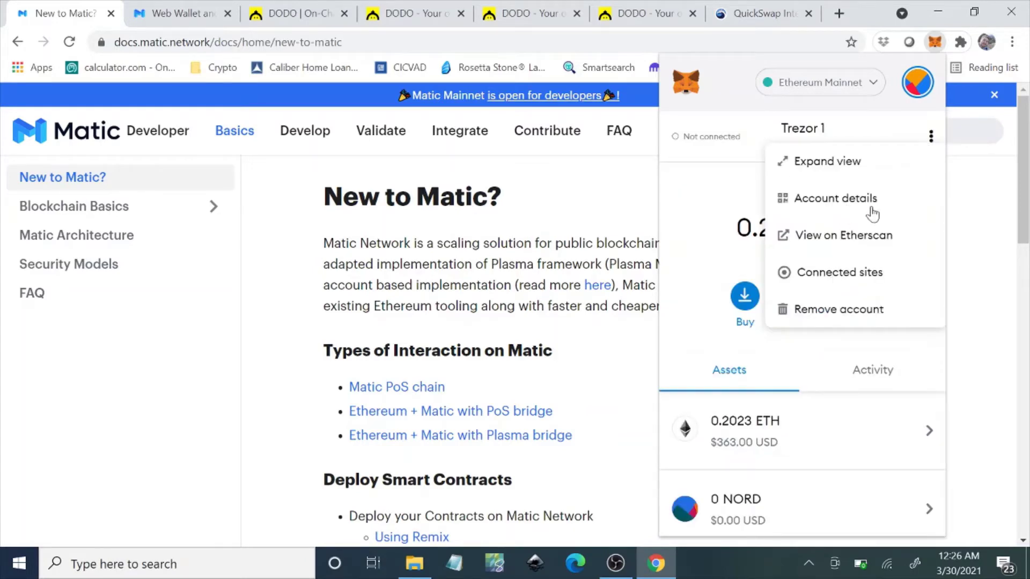
{"action": "left_click", "coordinate": [880, 105]}
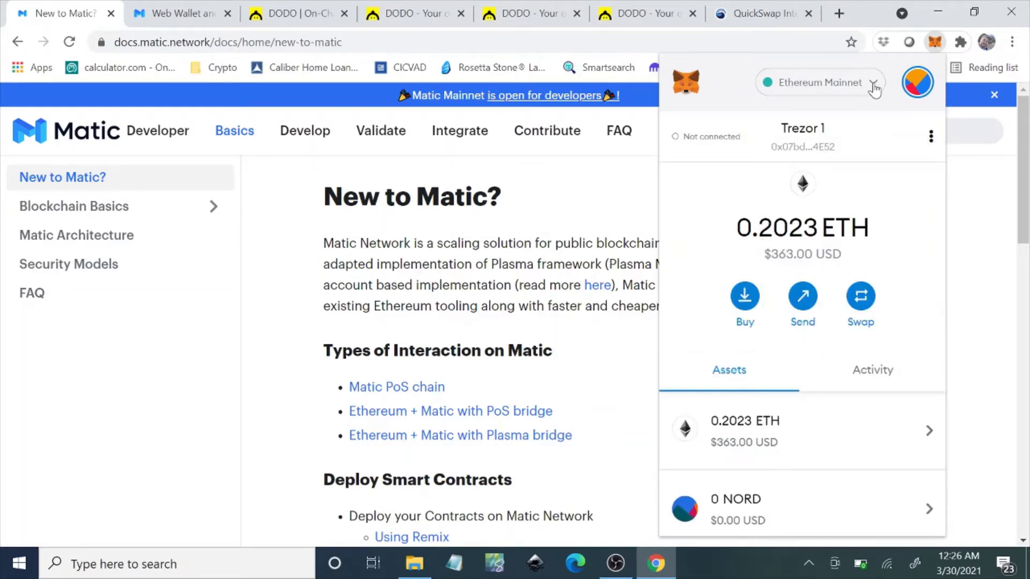
{"action": "left_click", "coordinate": [873, 88]}
{"action": "left_click", "coordinate": [926, 94]}
Step: Open the Matic Mainnet entry in MetaMask's network settings
{"action": "left_click", "coordinate": [926, 94]}
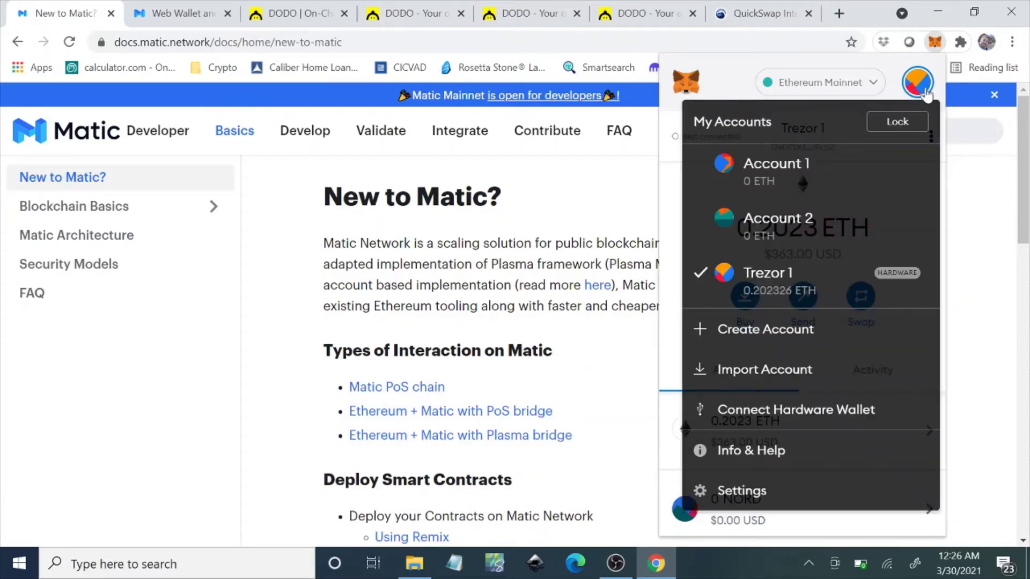
{"action": "left_click", "coordinate": [741, 491]}
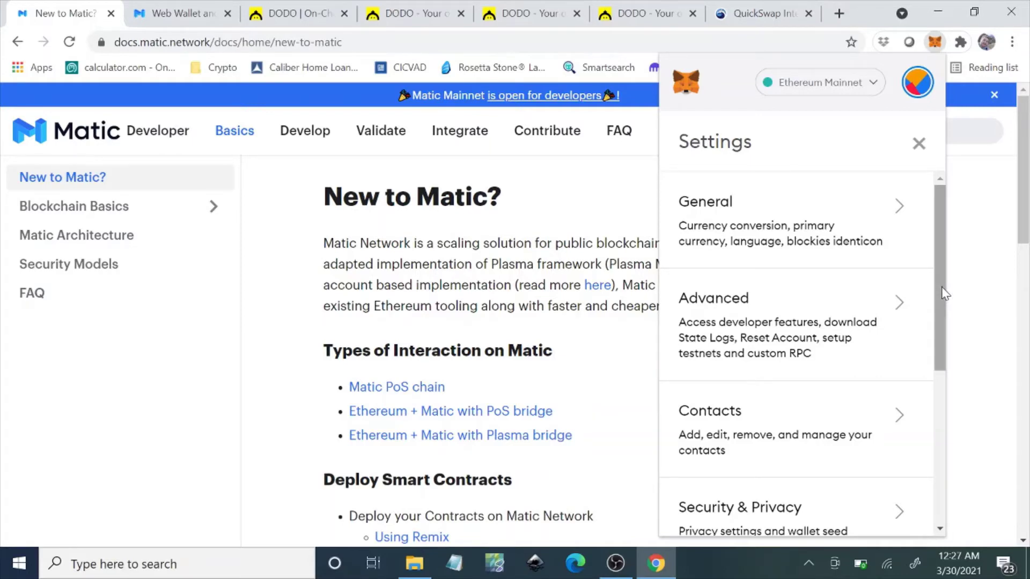
{"action": "left_click_drag", "start_coordinate": [945, 294], "coordinate": [937, 440]}
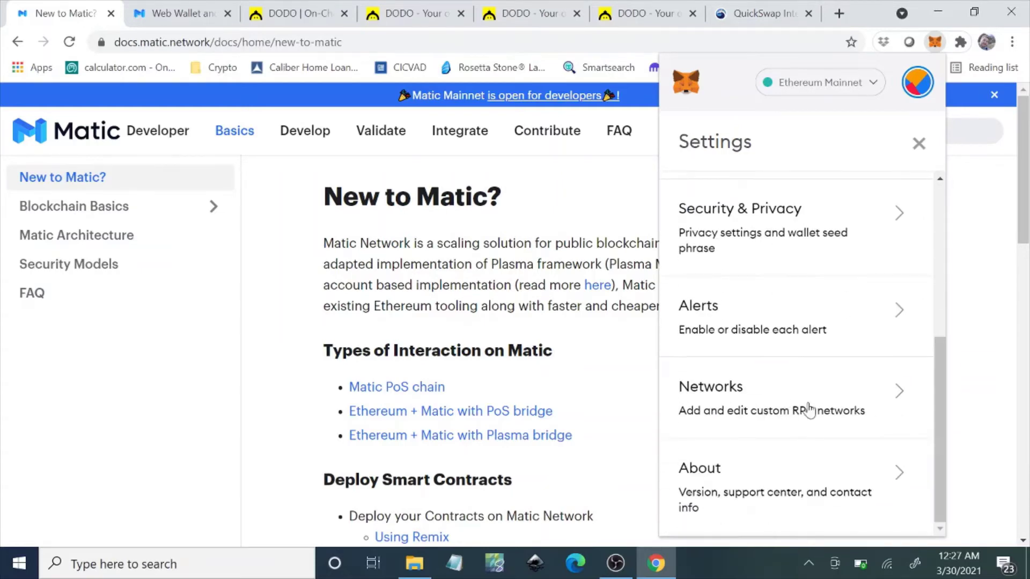
{"action": "left_click", "coordinate": [768, 412]}
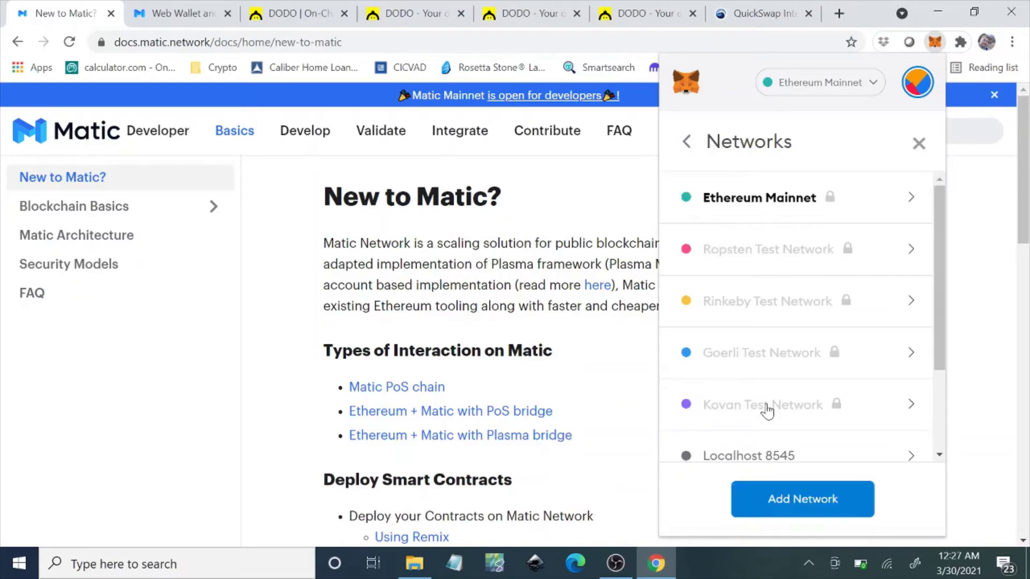
{"action": "scroll", "coordinate": [941, 367], "scroll_direction": "down", "scroll_amount": 3}
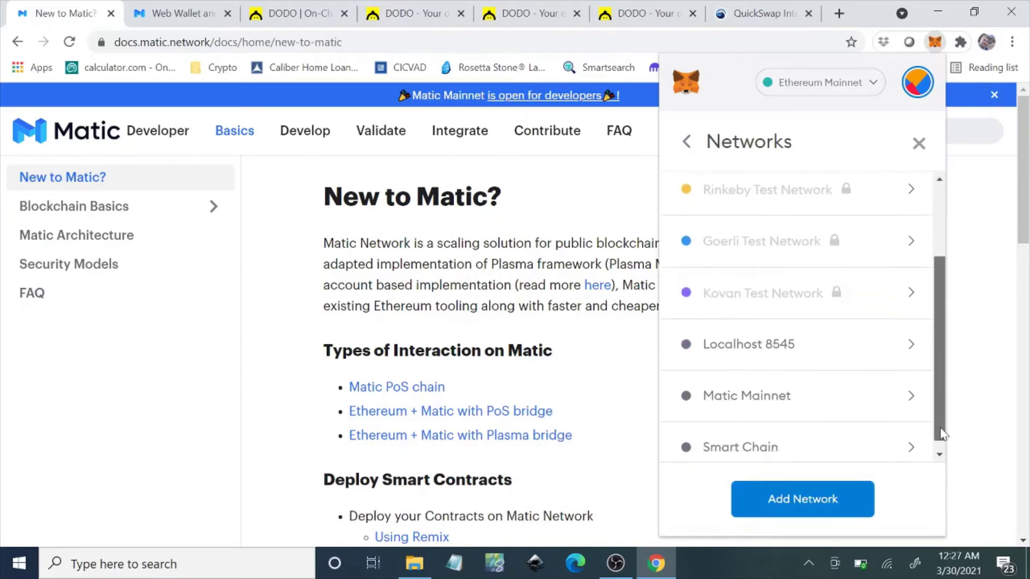
{"action": "left_click", "coordinate": [839, 391]}
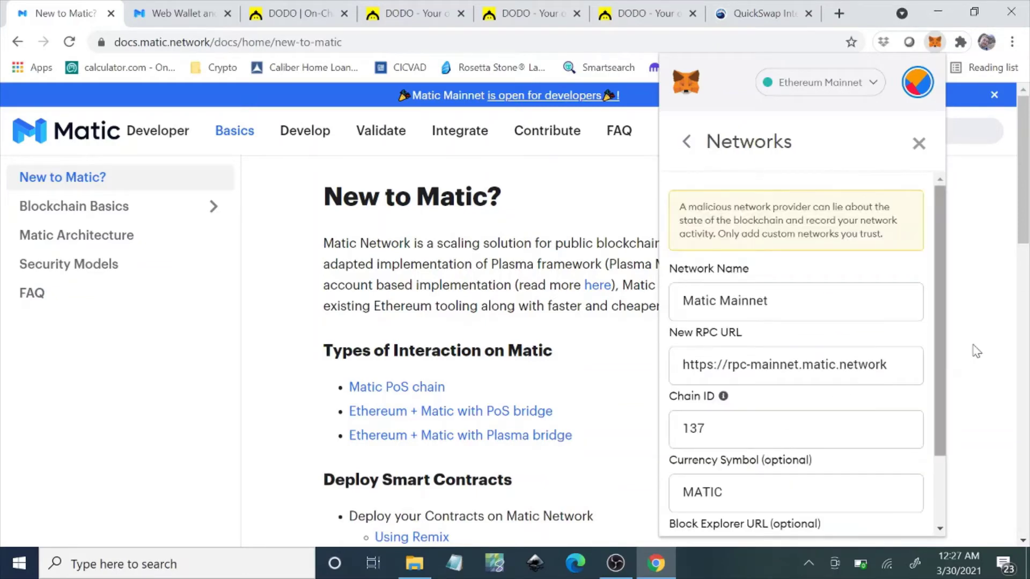
Step: Review the Matic Mainnet network details down to the block explorer URL, and close MetaMask
{"action": "scroll", "coordinate": [941, 322], "scroll_direction": "down", "scroll_amount": 2}
{"action": "left_click_drag", "start_coordinate": [943, 330], "coordinate": [944, 397]}
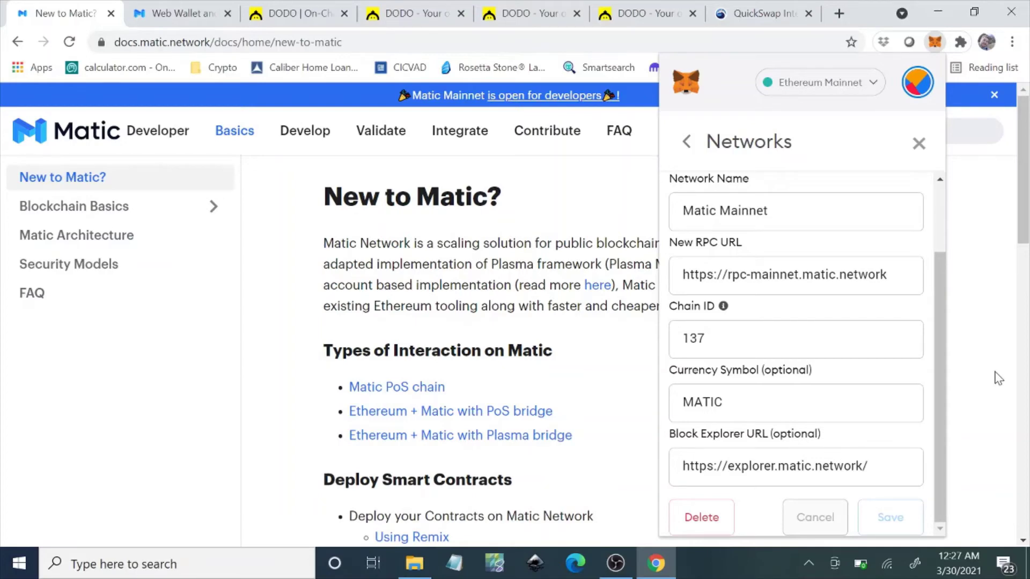
{"action": "left_click", "coordinate": [919, 144]}
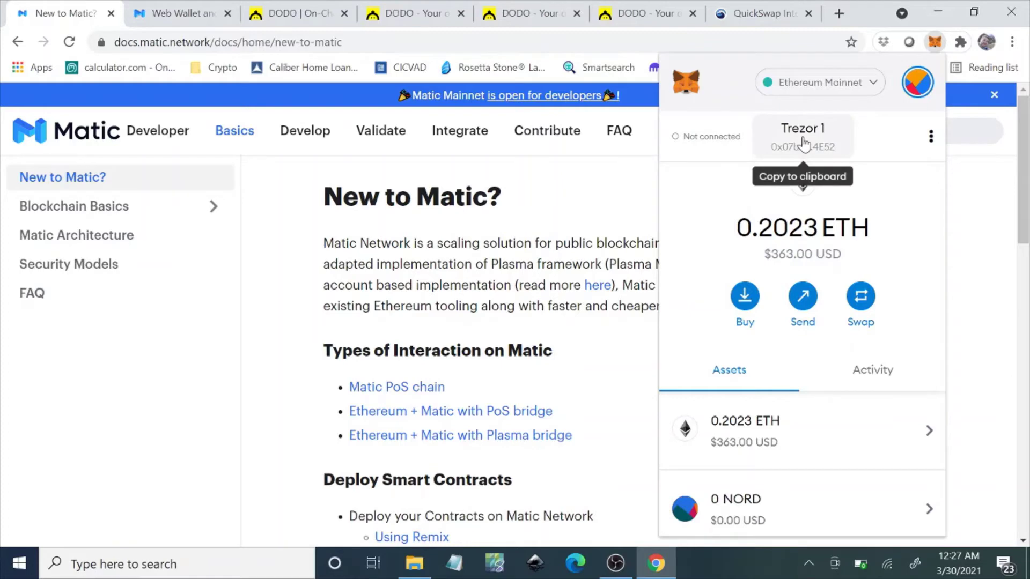
{"action": "left_click", "coordinate": [863, 23]}
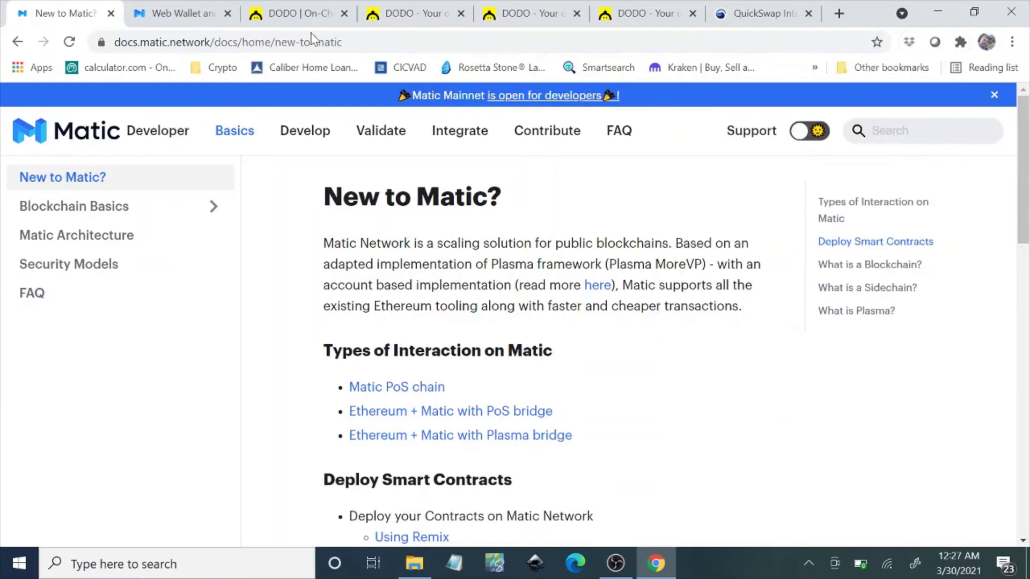
Step: Close the Matic web wallet support page and the Matic documentation page
{"action": "left_click", "coordinate": [177, 13]}
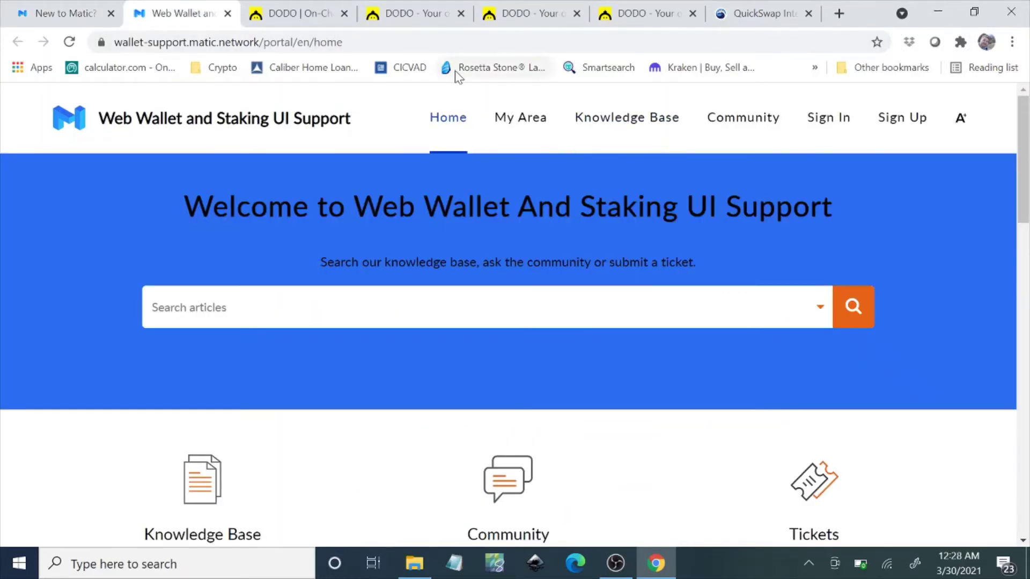
{"action": "left_click", "coordinate": [228, 13]}
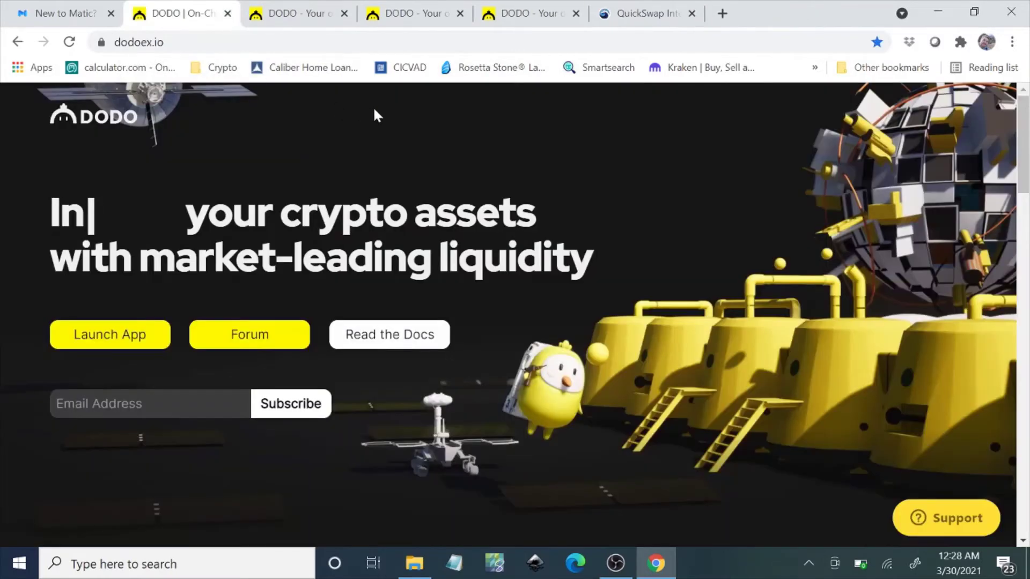
{"action": "left_click", "coordinate": [95, 16]}
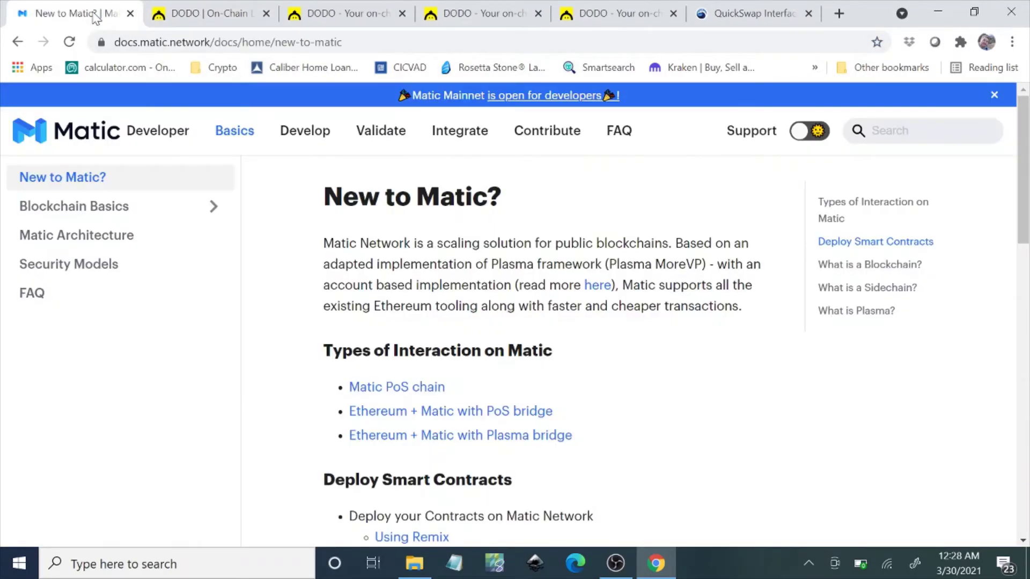
{"action": "left_click", "coordinate": [129, 14]}
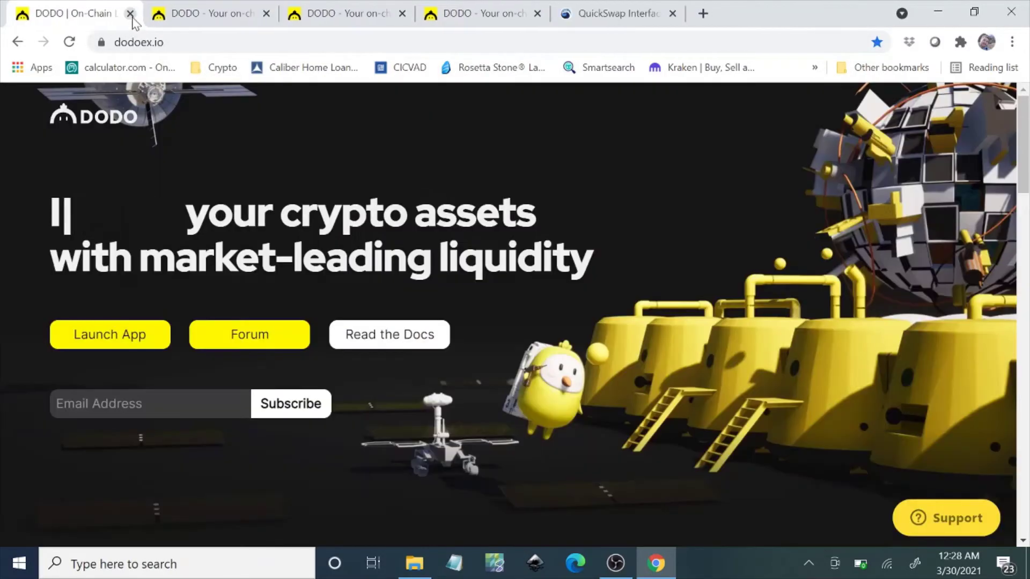
Step: Load the bookmarked QuickSwap Interface in place of the DODO home page, and switch MetaMask to Matic Mainnet
{"action": "left_click", "coordinate": [224, 73]}
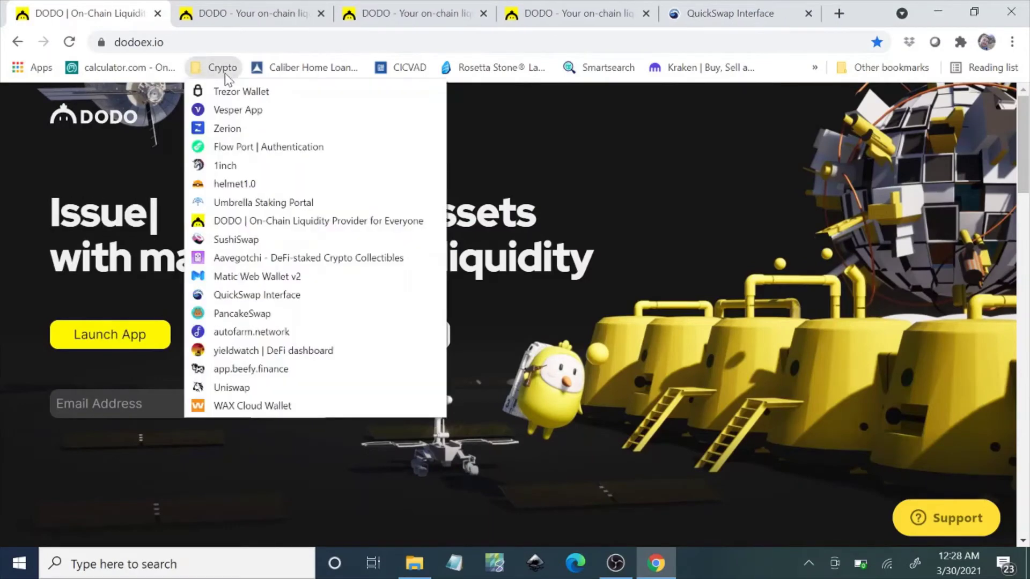
{"action": "left_click", "coordinate": [277, 294]}
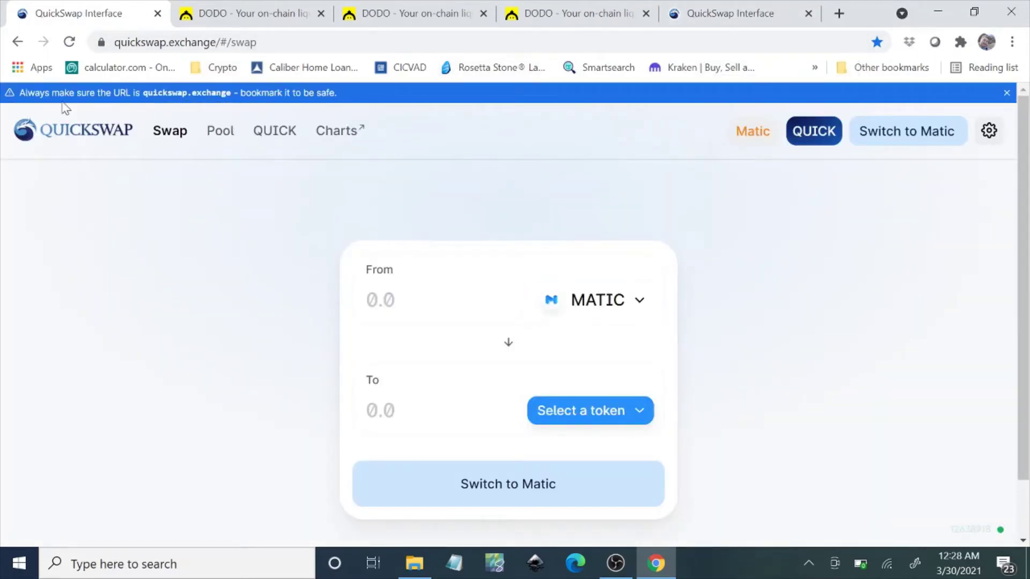
{"action": "left_click", "coordinate": [960, 42]}
{"action": "left_click", "coordinate": [809, 254]}
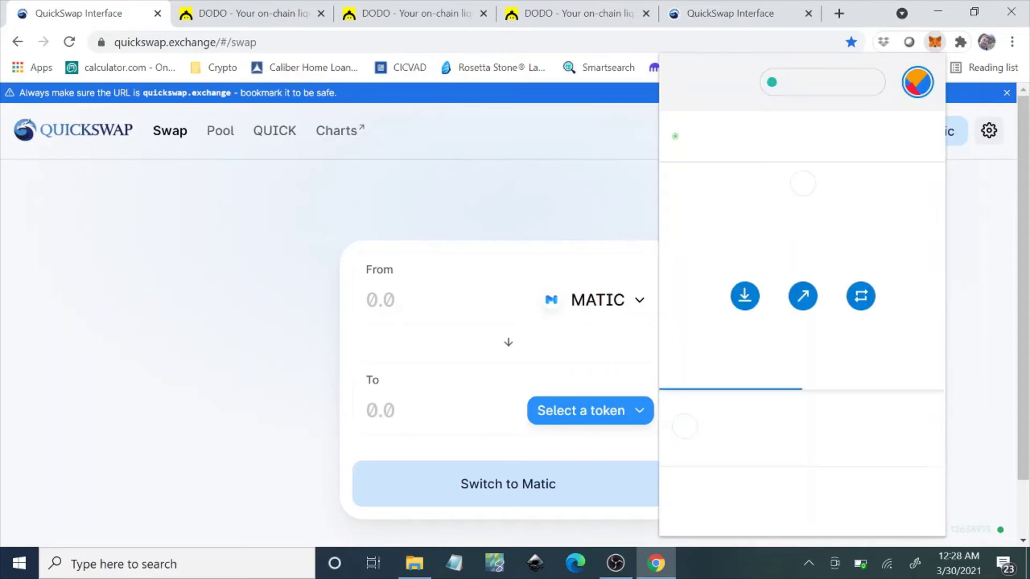
{"action": "left_click", "coordinate": [835, 85]}
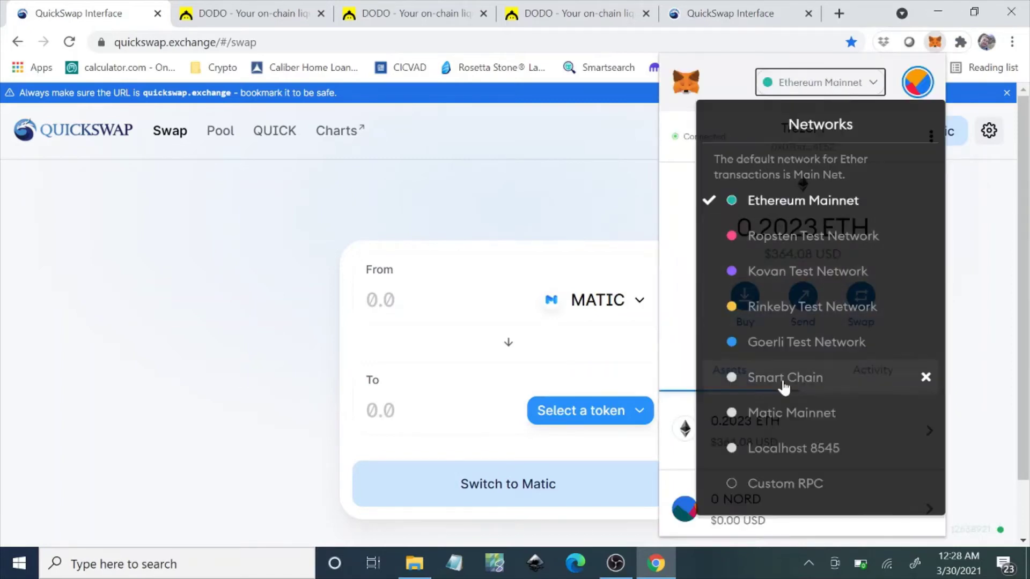
{"action": "left_click", "coordinate": [782, 421]}
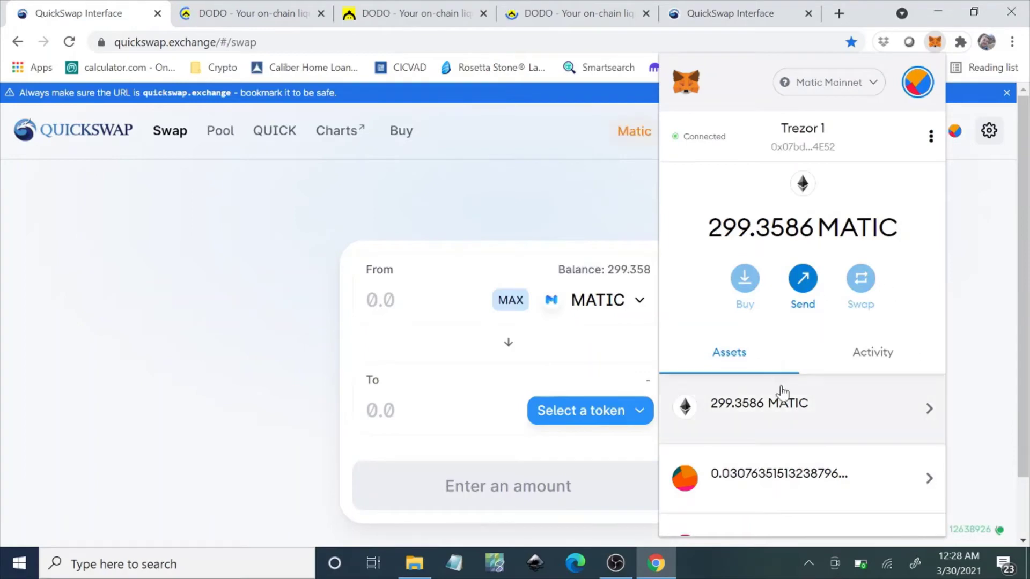
{"action": "left_click", "coordinate": [501, 191]}
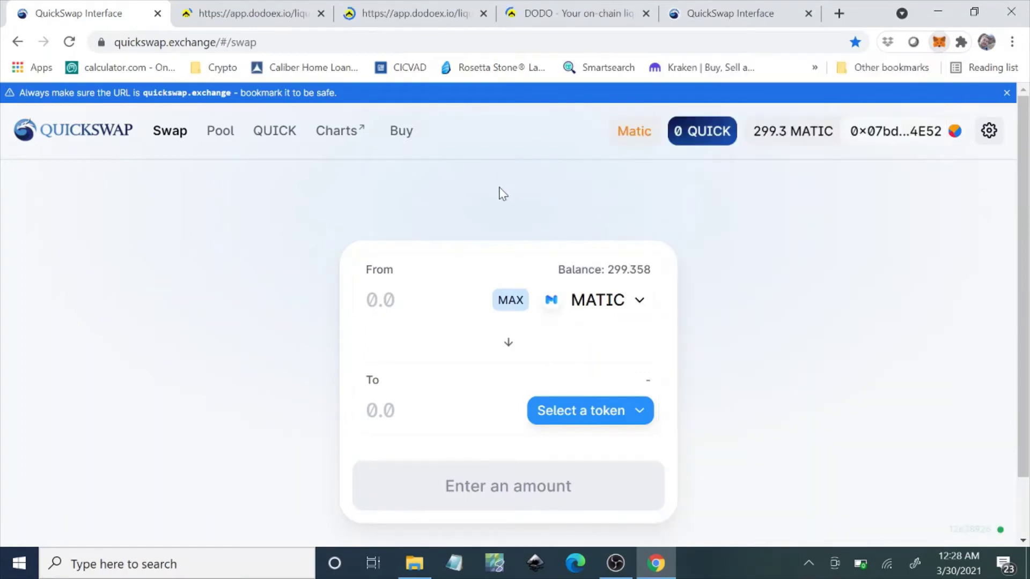
Step: Set up a QuickSwap swap from MATIC to QUICK with an amount of 5 MATIC
{"action": "left_click", "coordinate": [574, 412]}
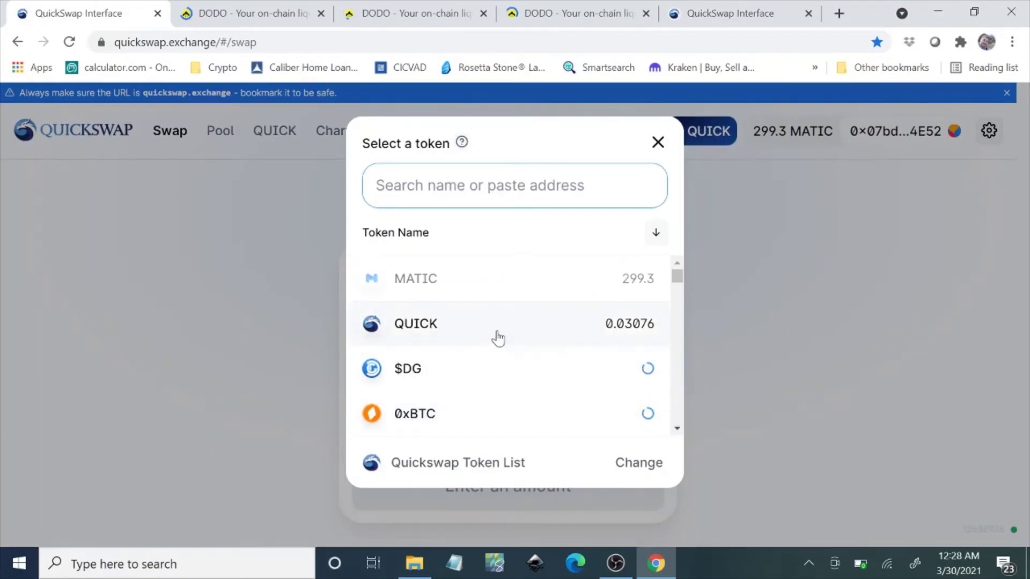
{"action": "left_click", "coordinate": [495, 337]}
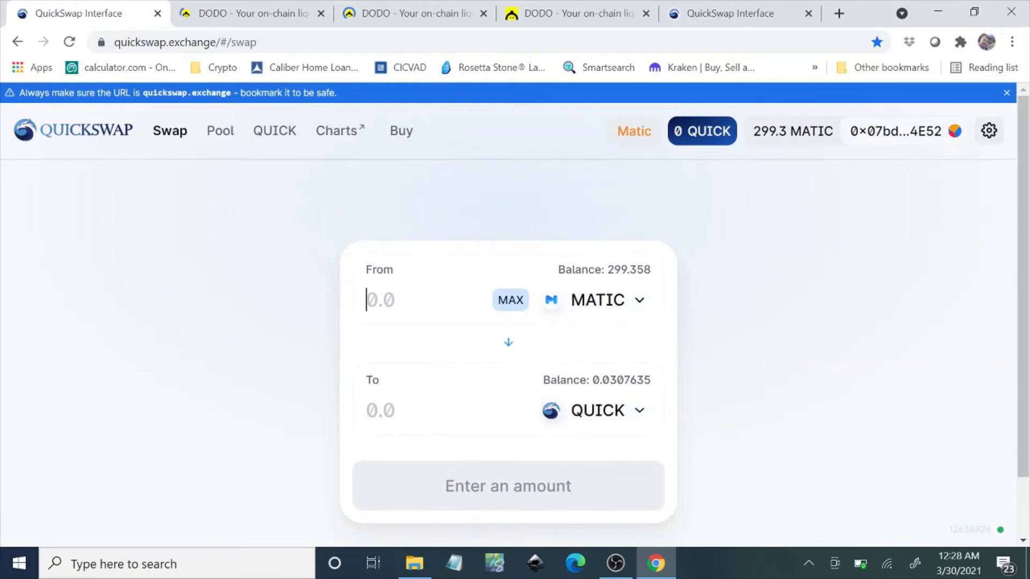
{"action": "type", "text": "0.2"}
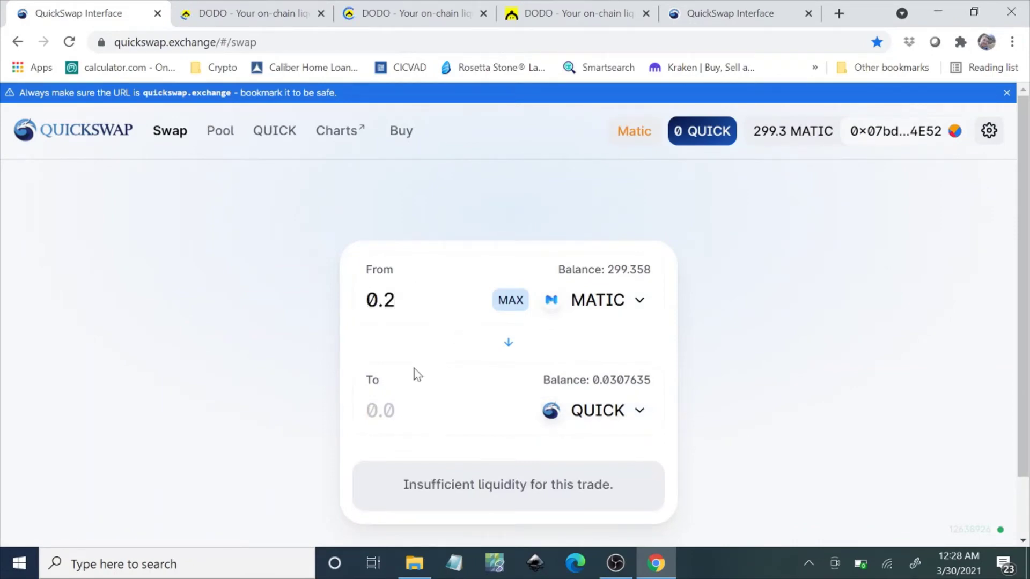
{"action": "left_click_drag", "start_coordinate": [399, 301], "coordinate": [306, 295]}
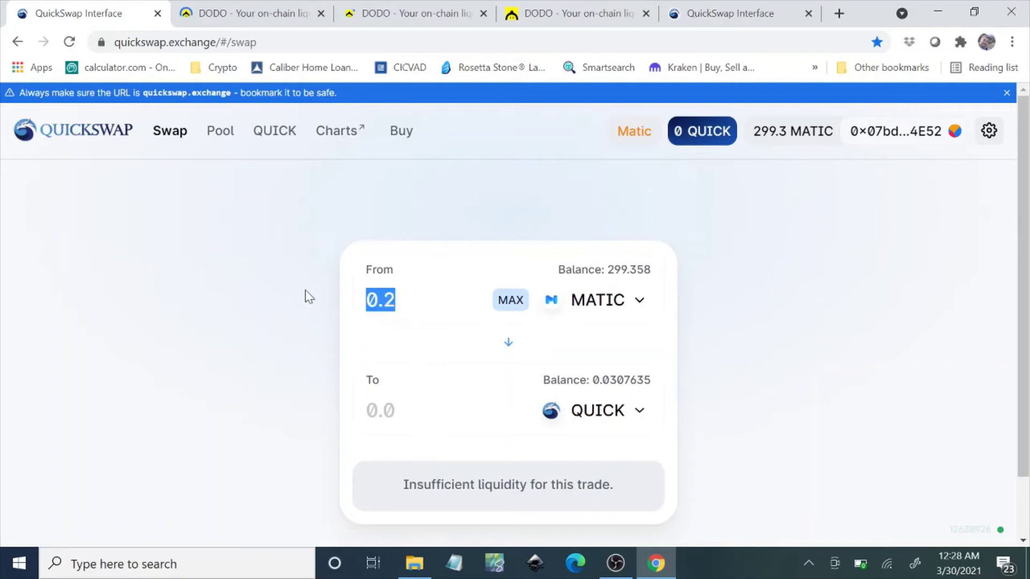
{"action": "type", "text": "5"}
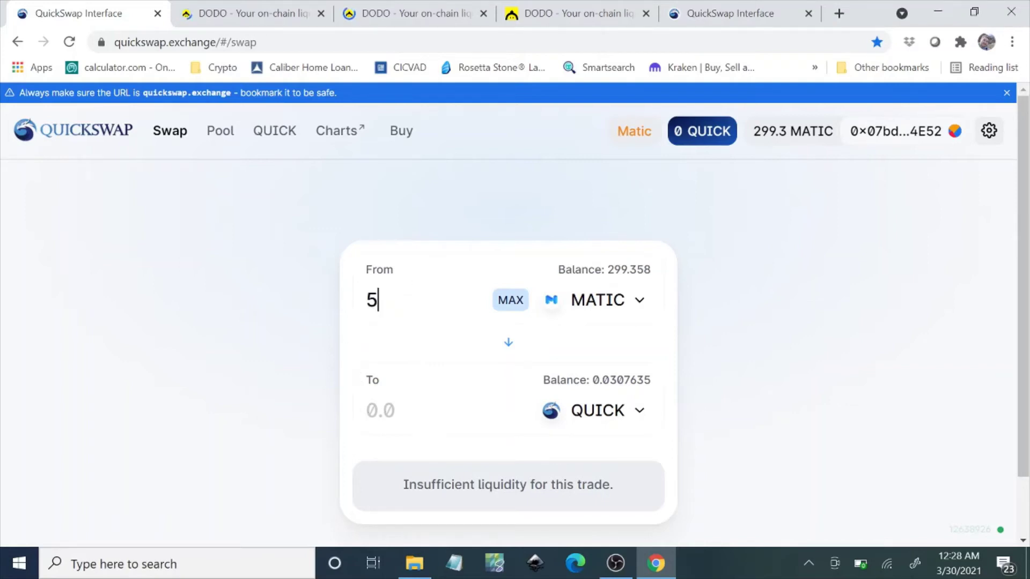
Step: Review the swap's price, fee and route details, and submit the swap of 5 MATIC for QUICK to the wallet
{"action": "left_click", "coordinate": [368, 410]}
{"action": "scroll", "coordinate": [1028, 318], "scroll_direction": "down", "scroll_amount": 2}
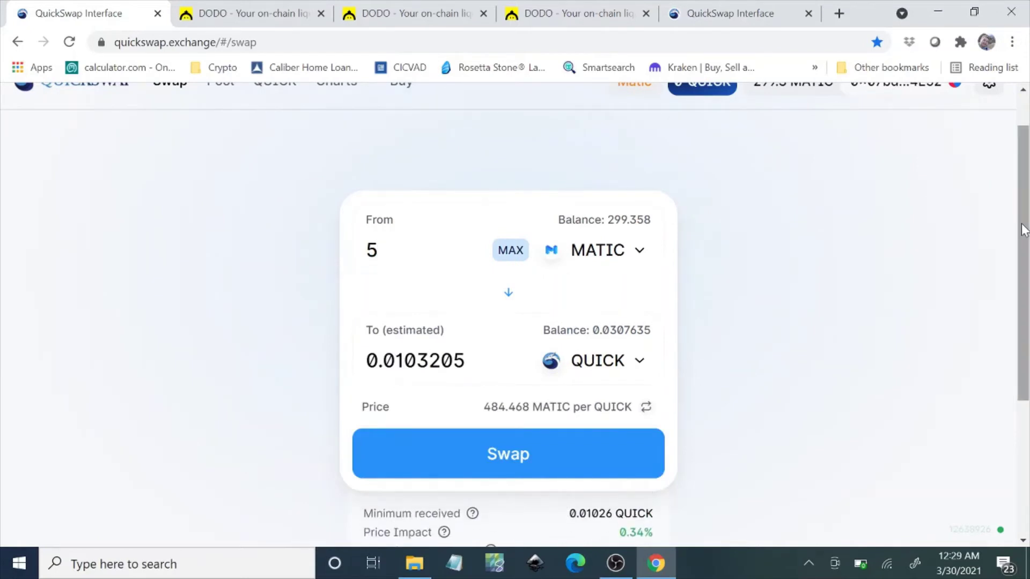
{"action": "scroll", "coordinate": [577, 214], "scroll_direction": "down", "scroll_amount": 2}
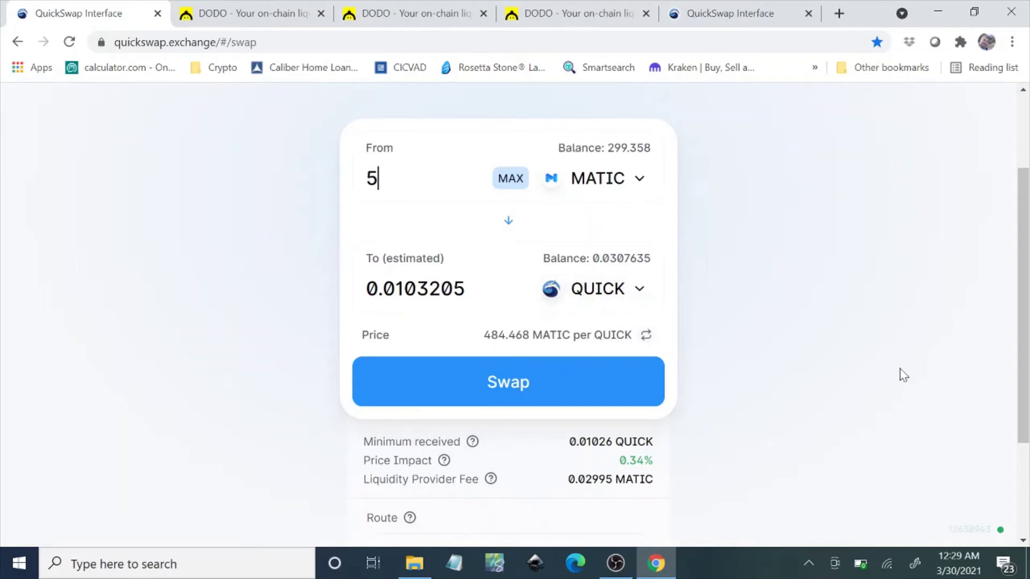
{"action": "left_click_drag", "start_coordinate": [1025, 306], "coordinate": [1003, 375]}
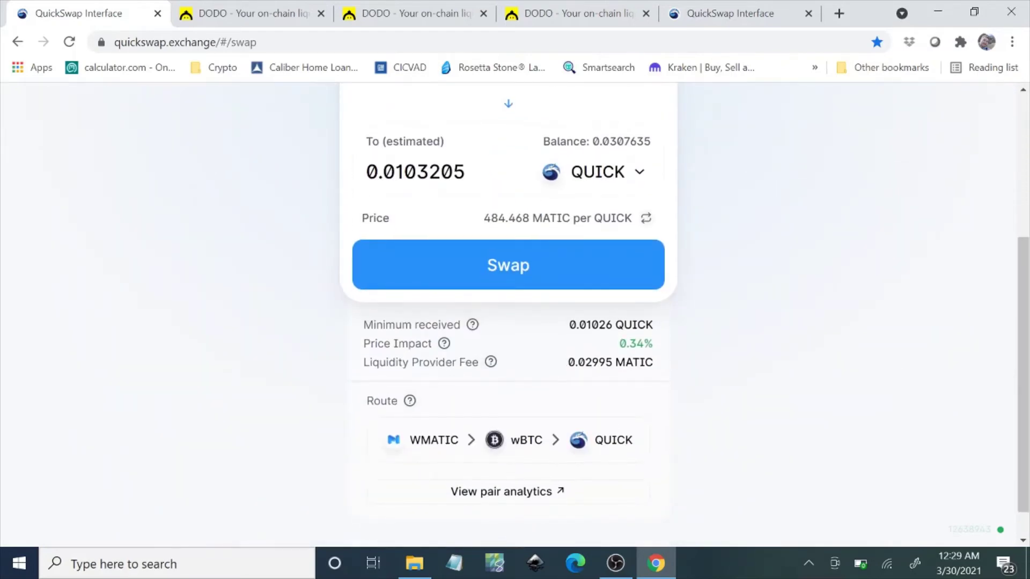
{"action": "left_click", "coordinate": [542, 274]}
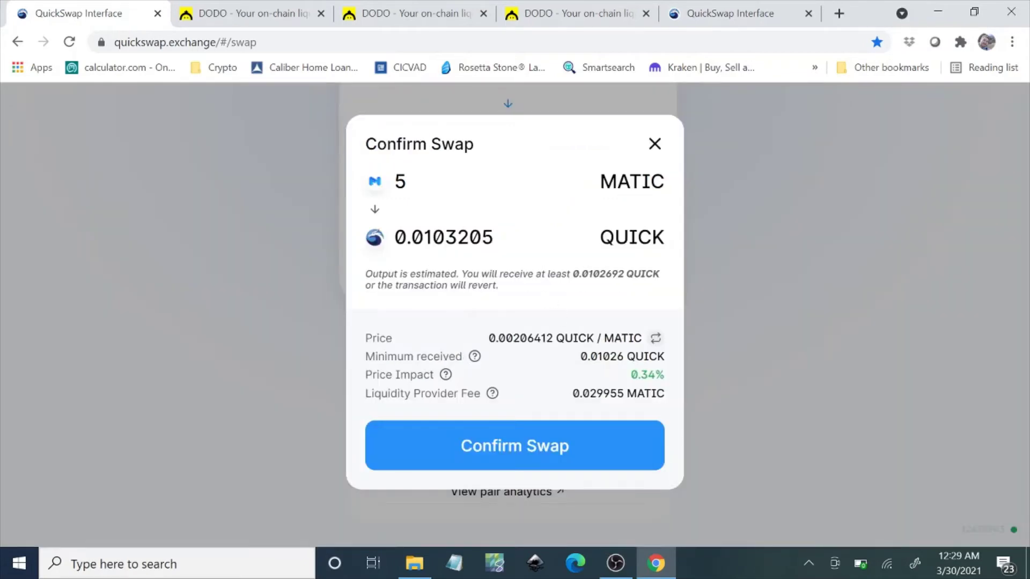
{"action": "left_click", "coordinate": [485, 452]}
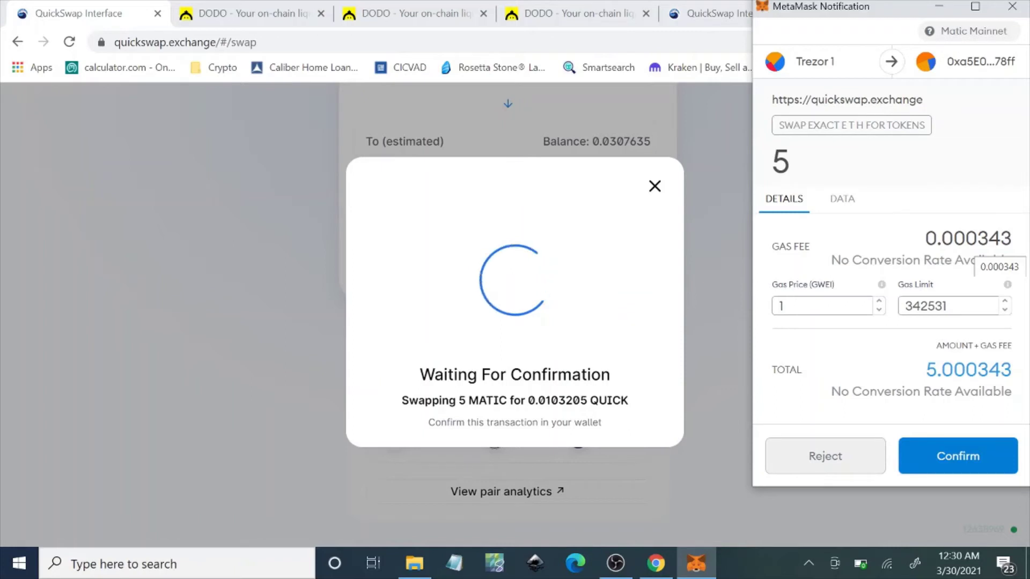
Step: Reject the swap transaction in MetaMask and dismiss the resulting error dialog on QuickSwap
{"action": "right_click", "coordinate": [802, 447]}
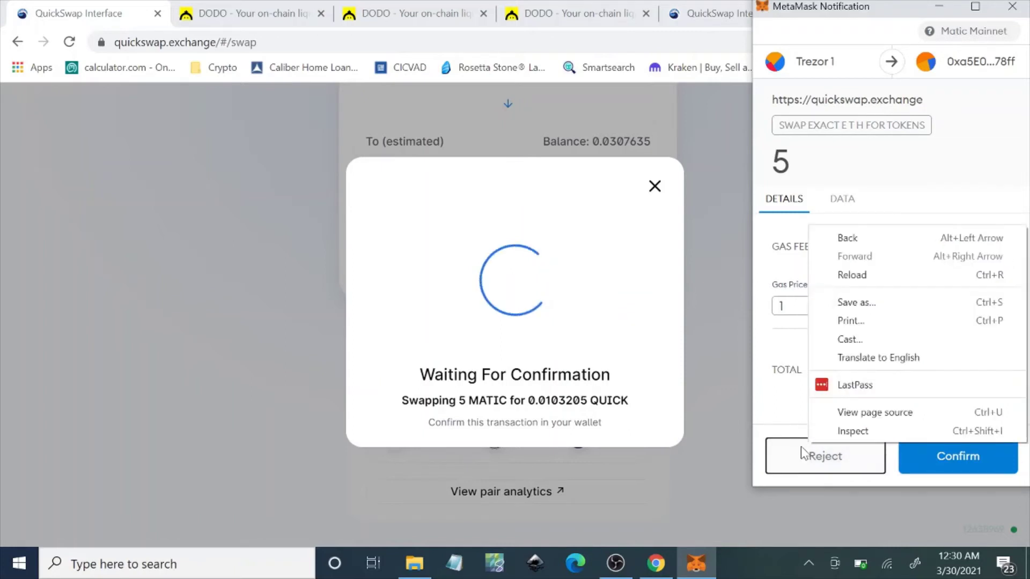
{"action": "left_click", "coordinate": [793, 456]}
{"action": "right_click", "coordinate": [794, 452]}
{"action": "left_click", "coordinate": [786, 459]}
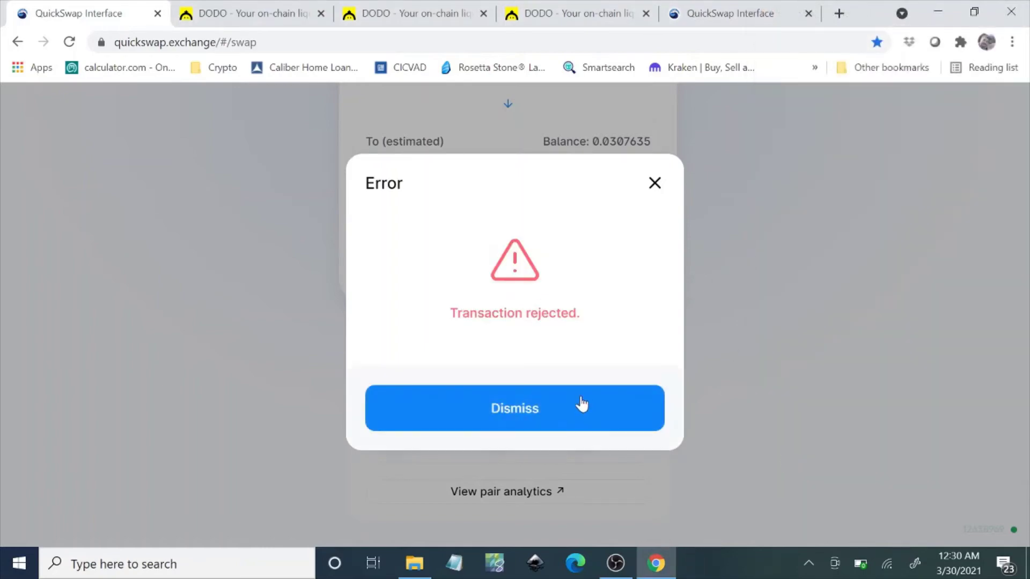
{"action": "left_click", "coordinate": [663, 406]}
{"action": "scroll", "coordinate": [1024, 306], "scroll_direction": "up", "scroll_amount": 5}
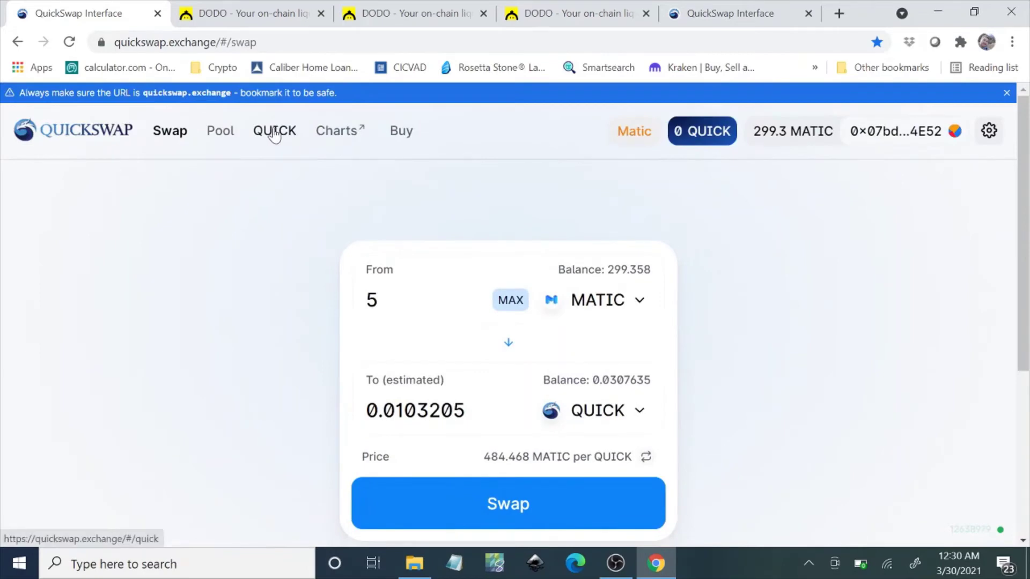
Step: Browse the participating liquidity mining pools on the QUICK page, including their deposits and daily QUICK rates
{"action": "left_click", "coordinate": [275, 132]}
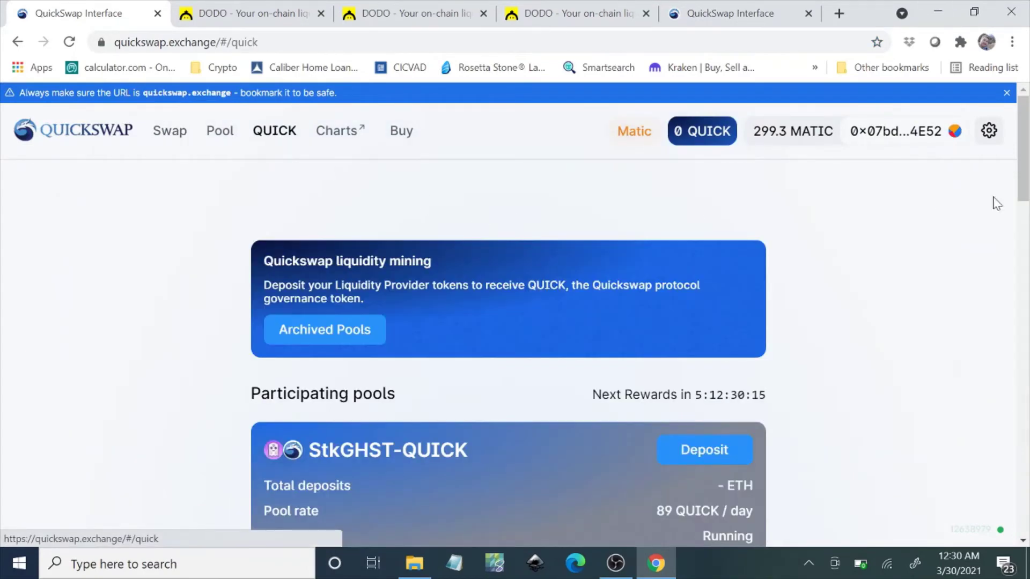
{"action": "scroll", "coordinate": [1024, 204], "scroll_direction": "down", "scroll_amount": 3}
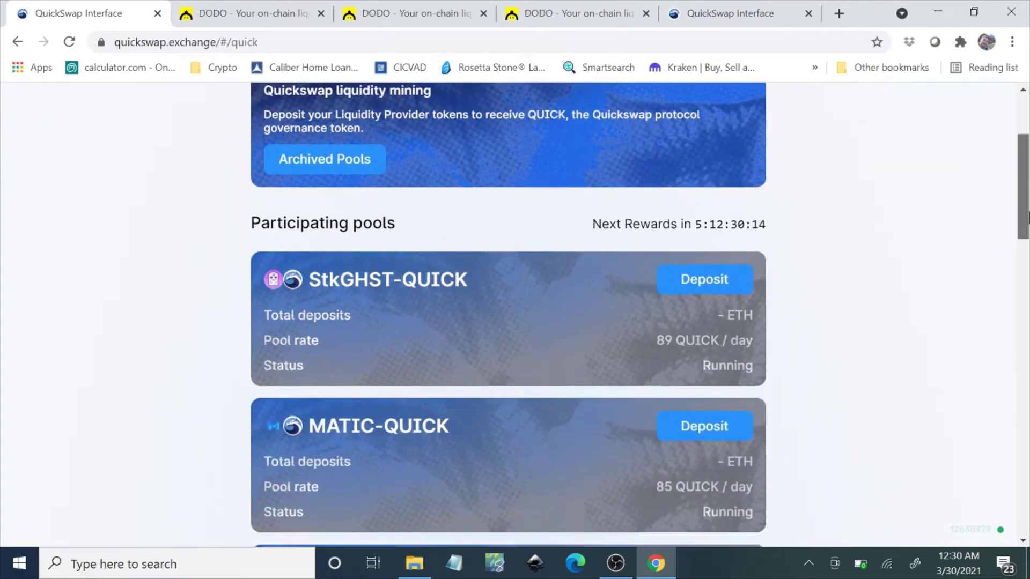
{"action": "left_click_drag", "start_coordinate": [1027, 217], "coordinate": [1025, 256]}
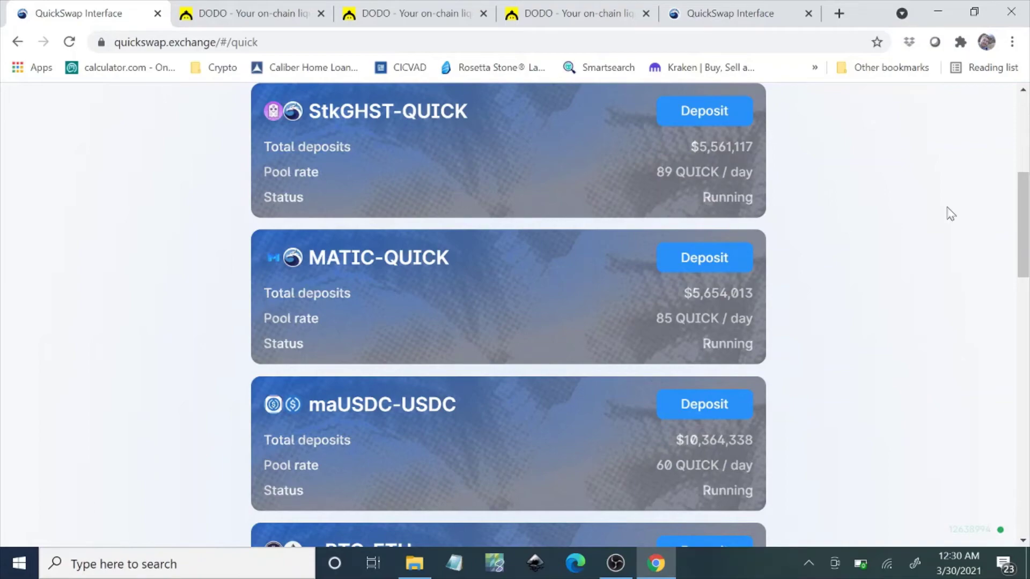
{"action": "left_click_drag", "start_coordinate": [1025, 217], "coordinate": [1023, 335]}
{"action": "left_click_drag", "start_coordinate": [920, 307], "coordinate": [912, 301]}
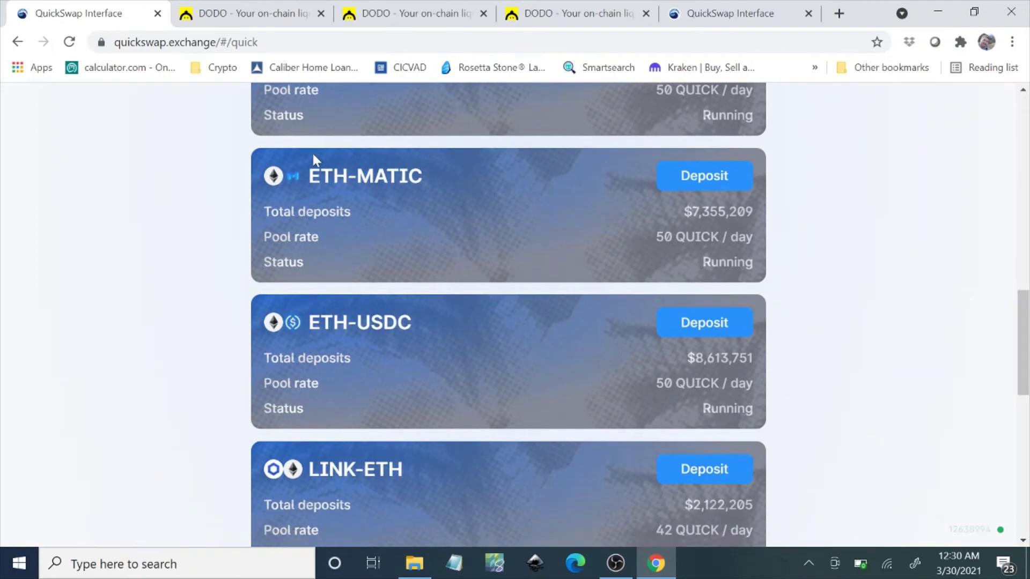
{"action": "left_click_drag", "start_coordinate": [1029, 288], "coordinate": [1012, 96]}
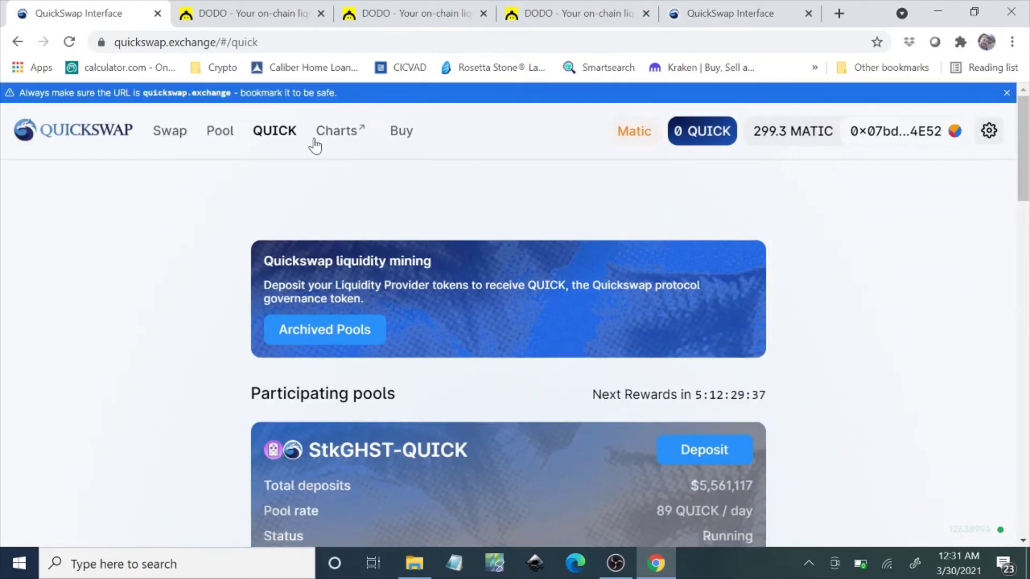
Step: View the liquidity pool overview and examine the Add Liquidity form
{"action": "left_click", "coordinate": [222, 136]}
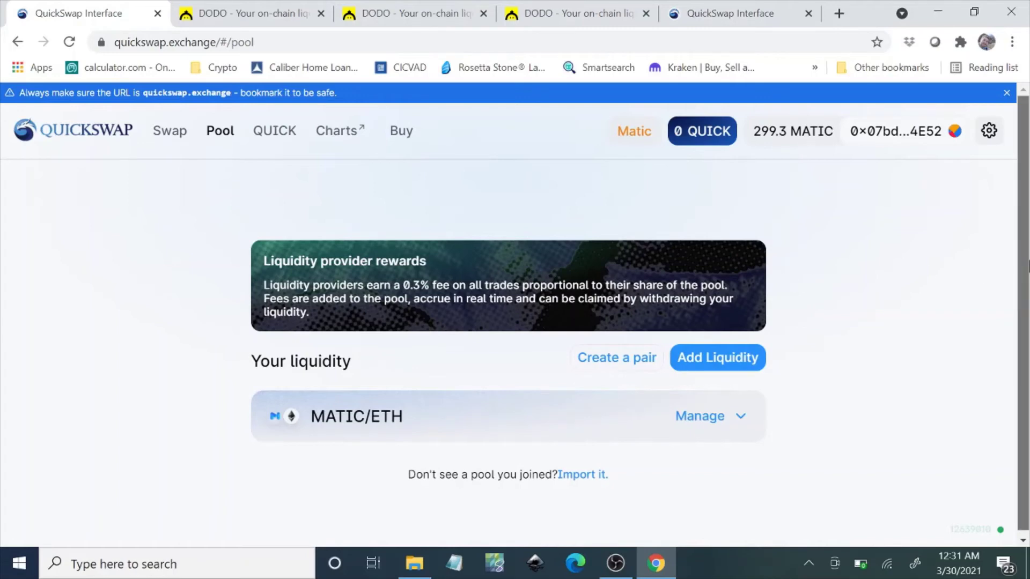
{"action": "scroll", "coordinate": [1026, 321], "scroll_direction": "down", "scroll_amount": 1}
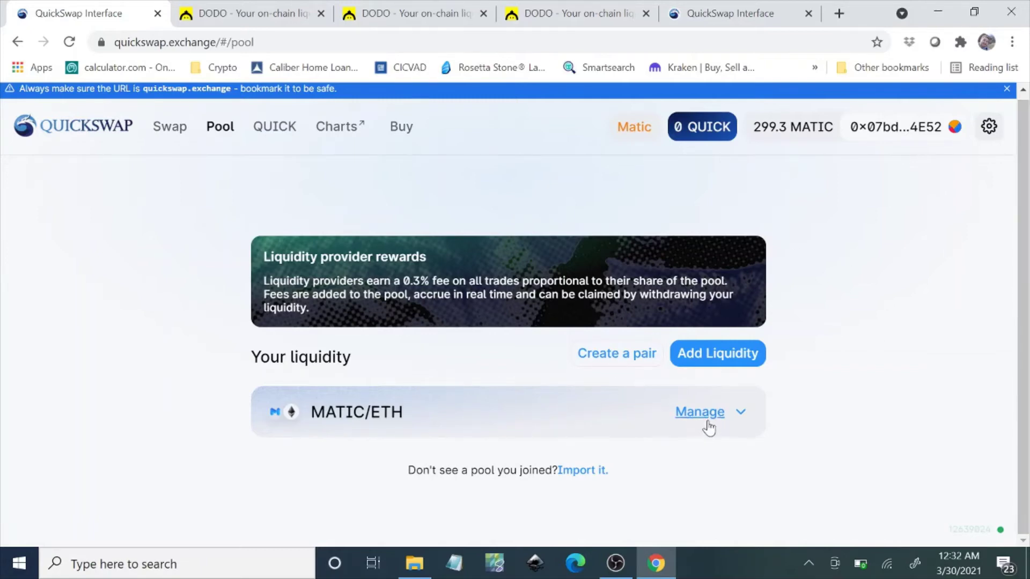
{"action": "left_click", "coordinate": [727, 366]}
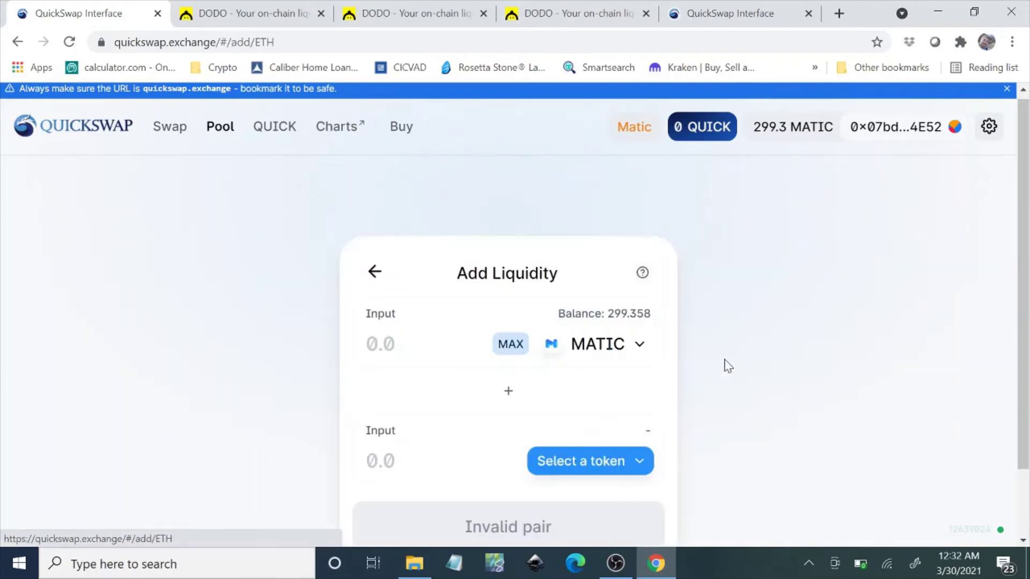
{"action": "left_click_drag", "start_coordinate": [1022, 307], "coordinate": [1024, 357]}
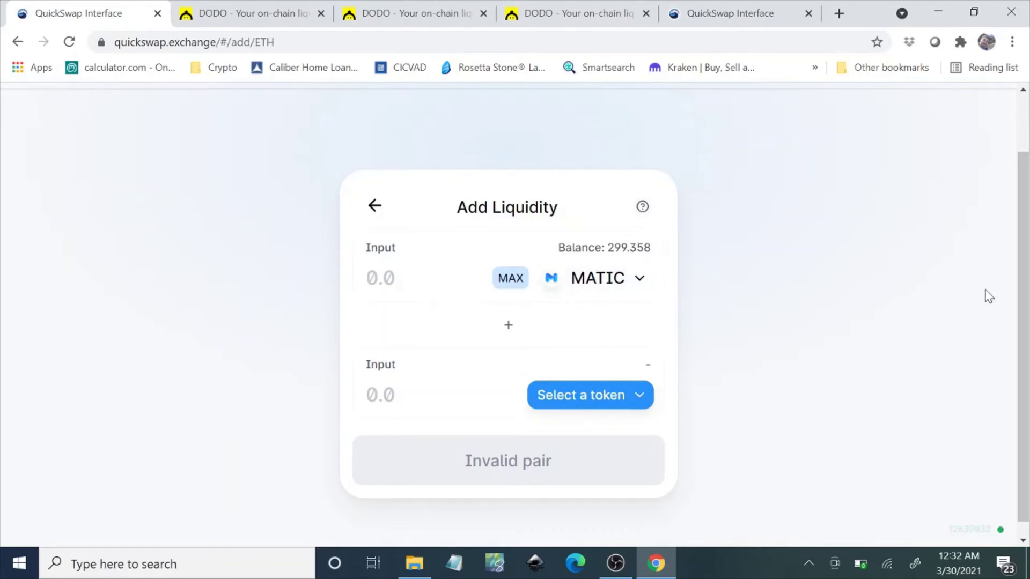
{"action": "scroll", "coordinate": [1022, 292], "scroll_direction": "up", "scroll_amount": 2}
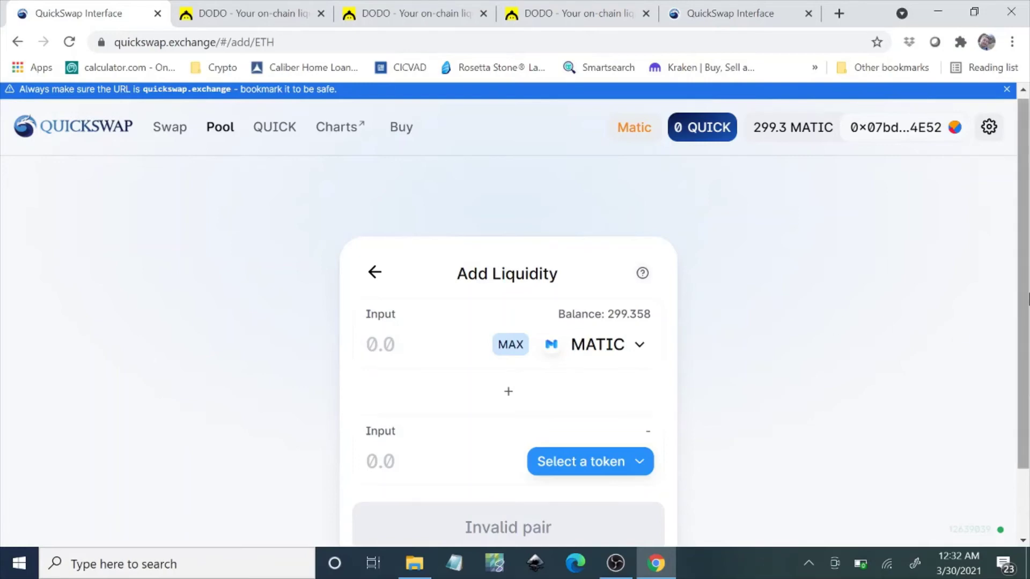
Step: Set up a liquidity deposit pairing MATIC with USDC, with an amount of 100 MATIC
{"action": "scroll", "coordinate": [1028, 297], "scroll_direction": "down", "scroll_amount": 1}
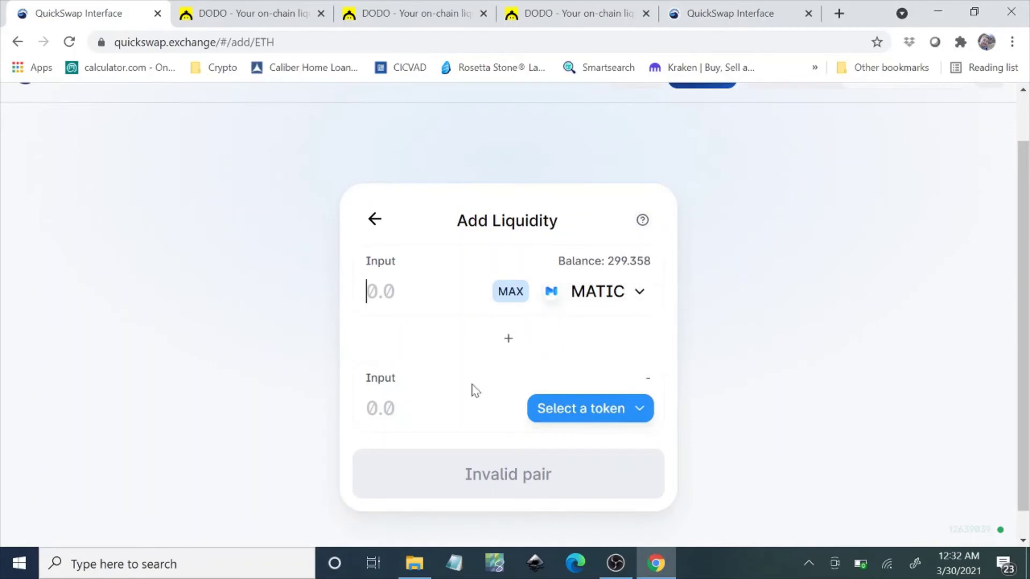
{"action": "left_click", "coordinate": [554, 413]}
{"action": "type", "text": "eth"}
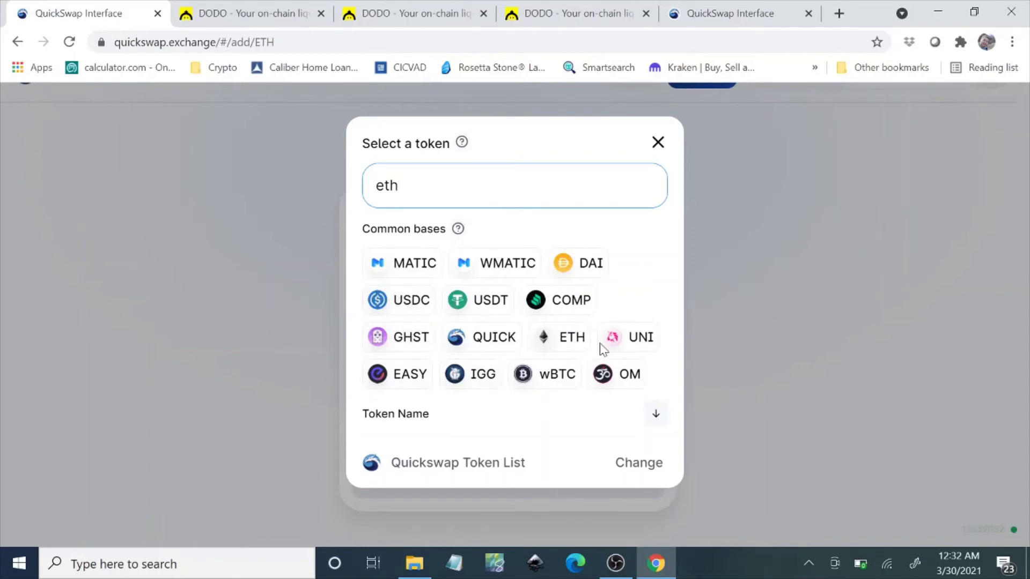
{"action": "left_click", "coordinate": [418, 301]}
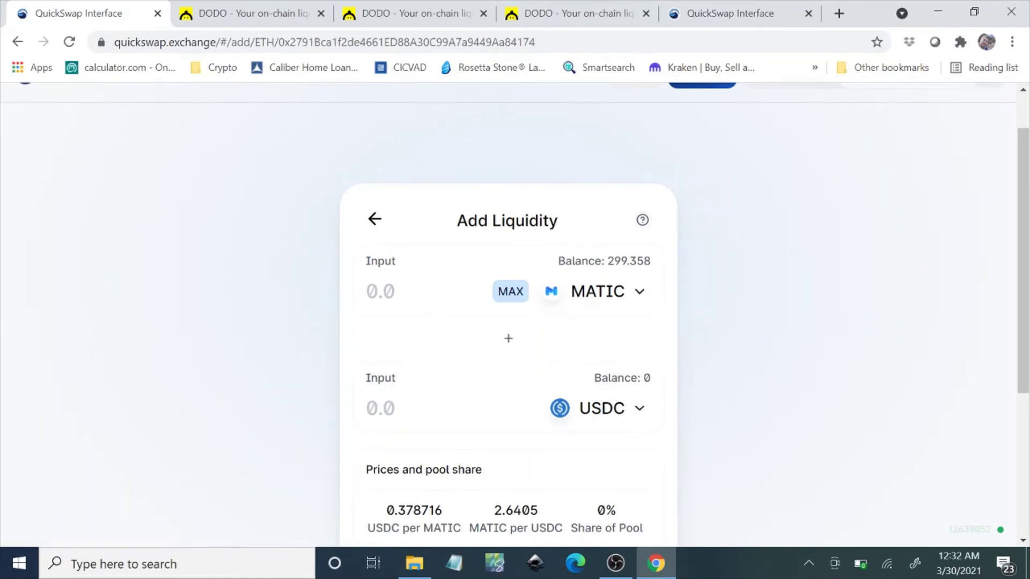
{"action": "type", "text": "100"}
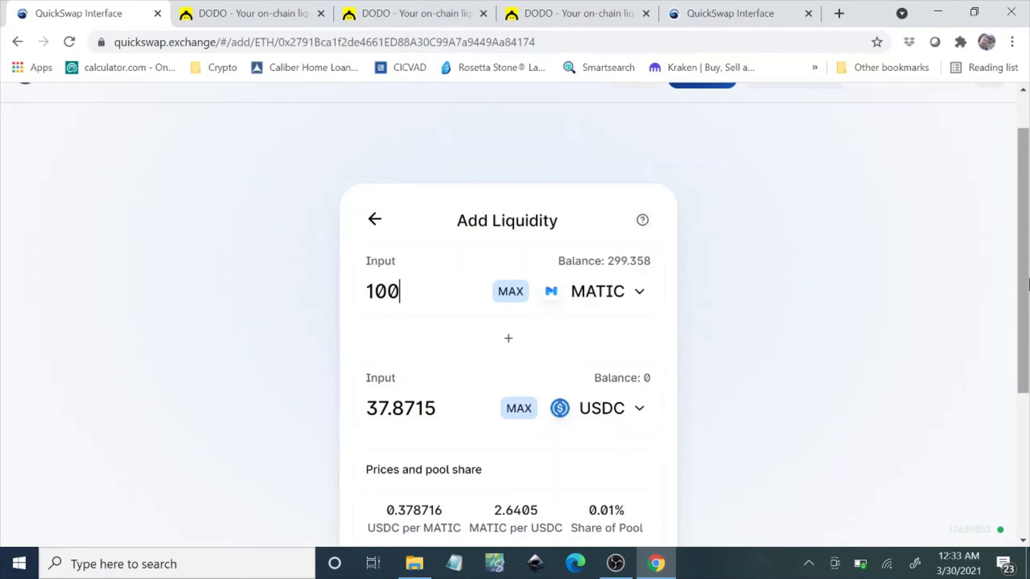
Step: Check the prices and pool share for the MATIC and USDC deposit, and return to the pool overview
{"action": "scroll", "coordinate": [1026, 266], "scroll_direction": "down", "scroll_amount": 3}
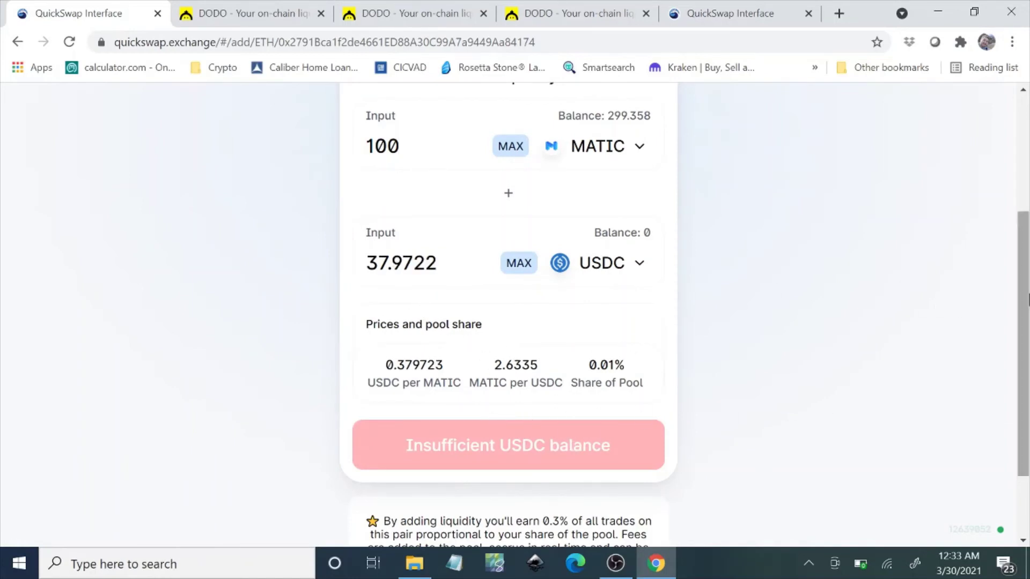
{"action": "left_click_drag", "start_coordinate": [1026, 376], "coordinate": [1021, 236]}
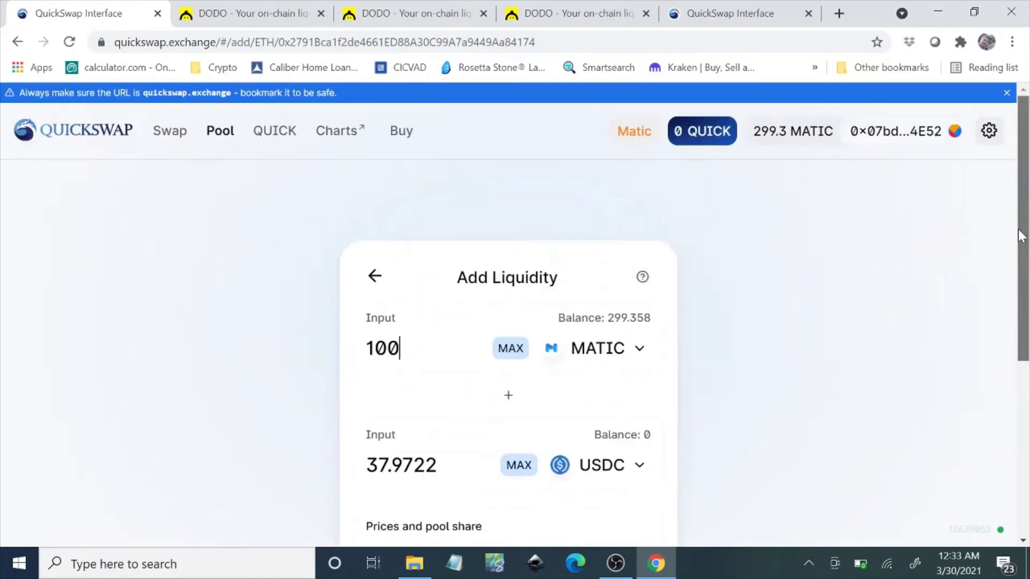
{"action": "left_click", "coordinate": [372, 276]}
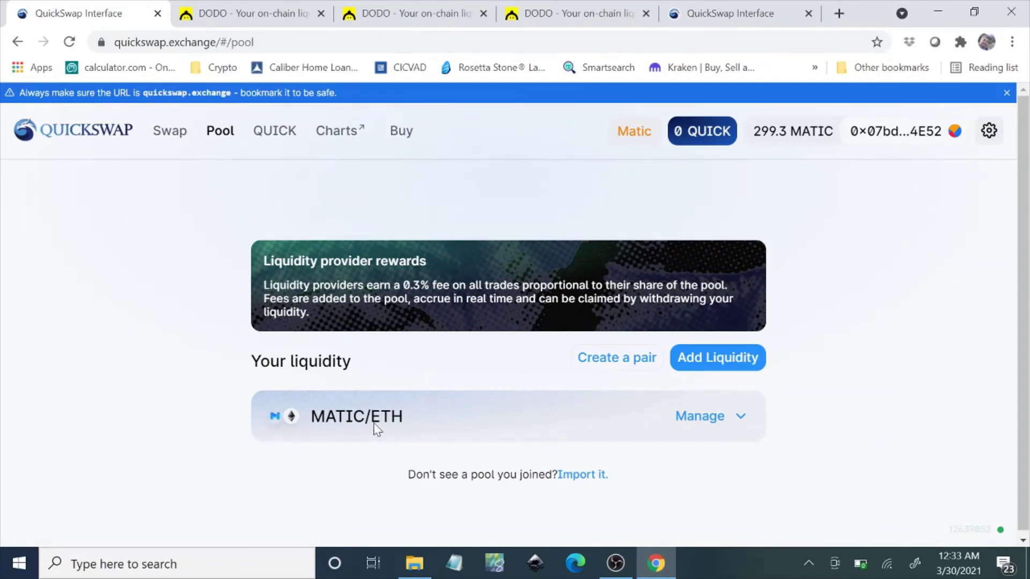
Step: Examine the token assets in MetaMask's expanded view down to the UNI-V2 tokens, and close the MetaMask page
{"action": "left_click", "coordinate": [961, 42]}
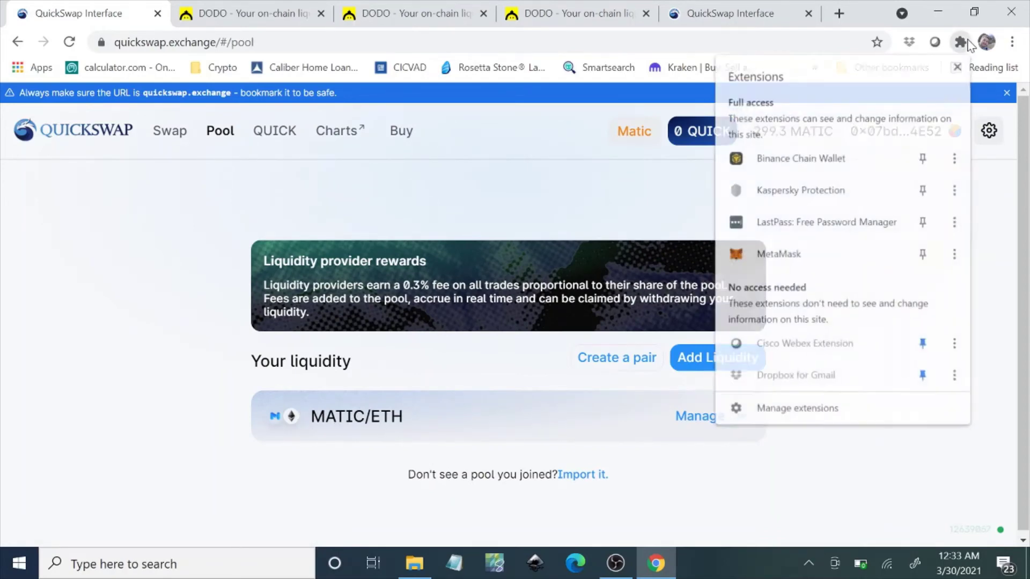
{"action": "left_click", "coordinate": [843, 266]}
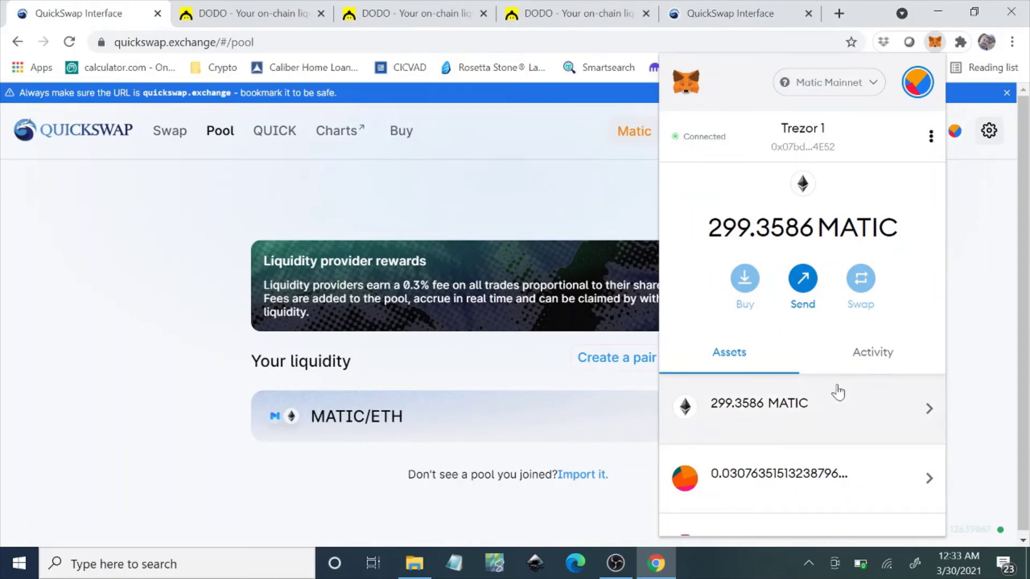
{"action": "left_click", "coordinate": [932, 136]}
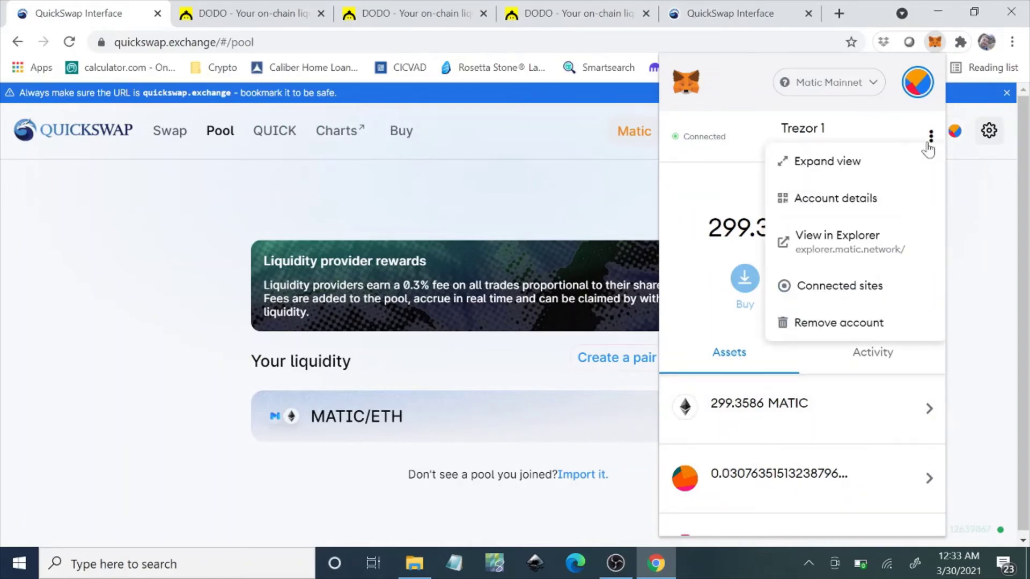
{"action": "left_click", "coordinate": [883, 178]}
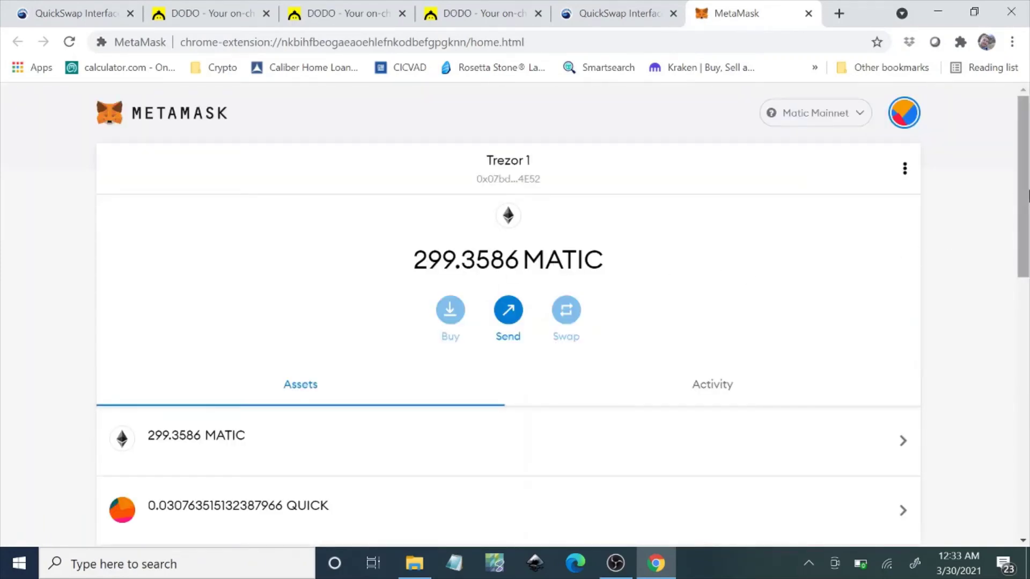
{"action": "left_click_drag", "start_coordinate": [1028, 196], "coordinate": [1011, 451]}
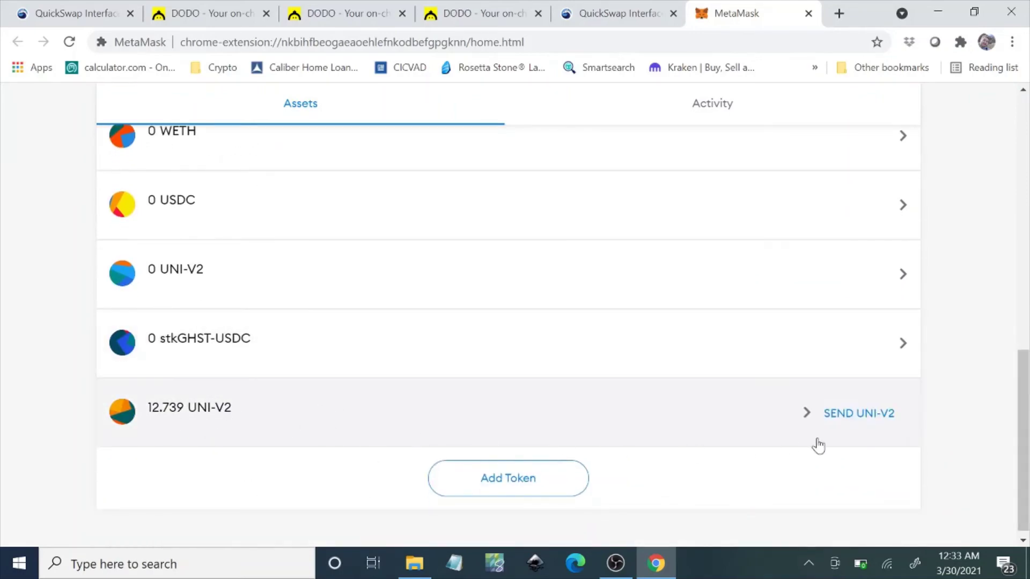
{"action": "left_click_drag", "start_coordinate": [1024, 436], "coordinate": [1027, 216]}
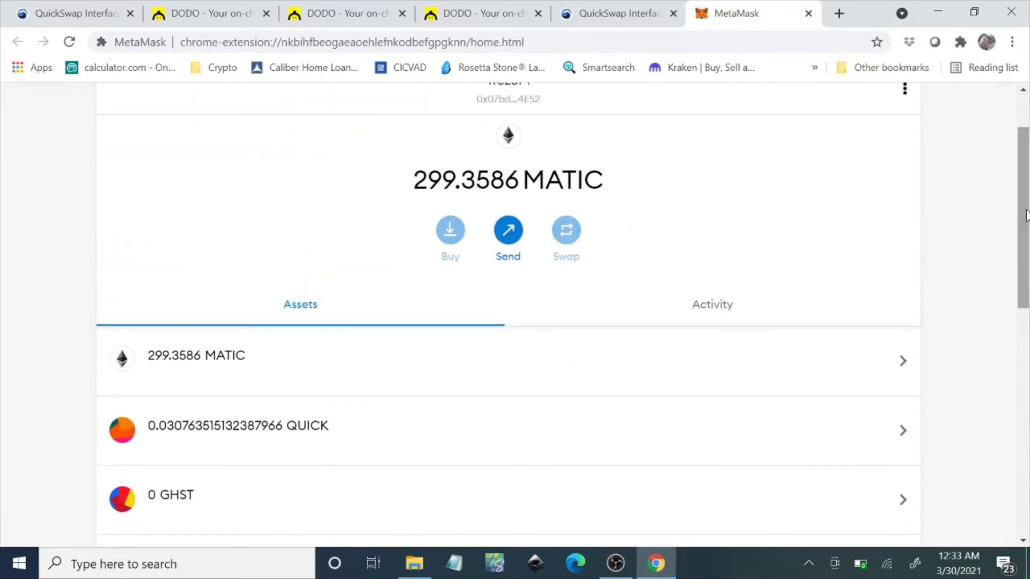
{"action": "left_click", "coordinate": [809, 13]}
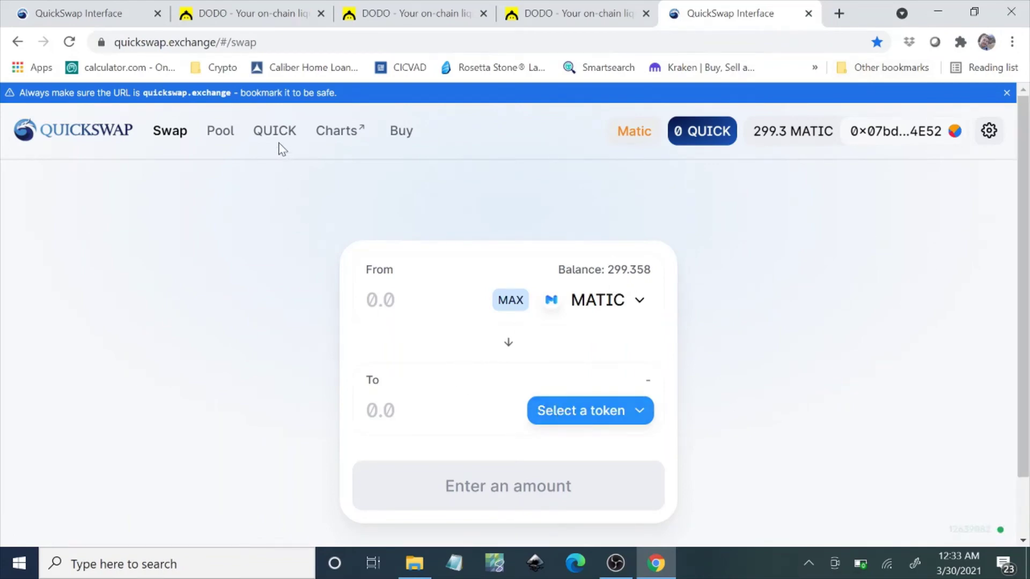
Step: Expand the MATIC/ETH position on QuickSwap's pool page to inspect its pool tokens, pooled amounts and share
{"action": "left_click", "coordinate": [220, 137]}
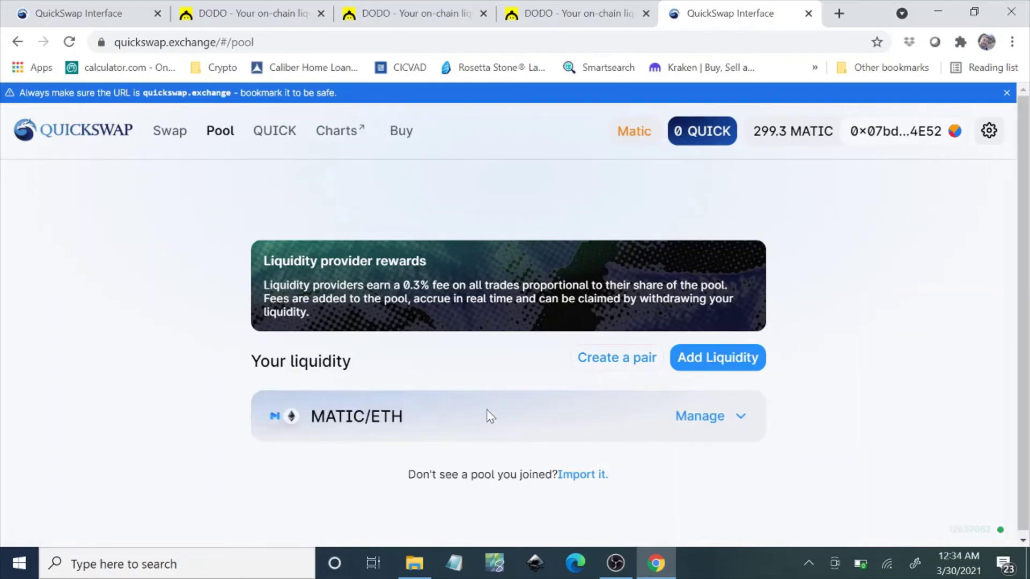
{"action": "left_click", "coordinate": [690, 413]}
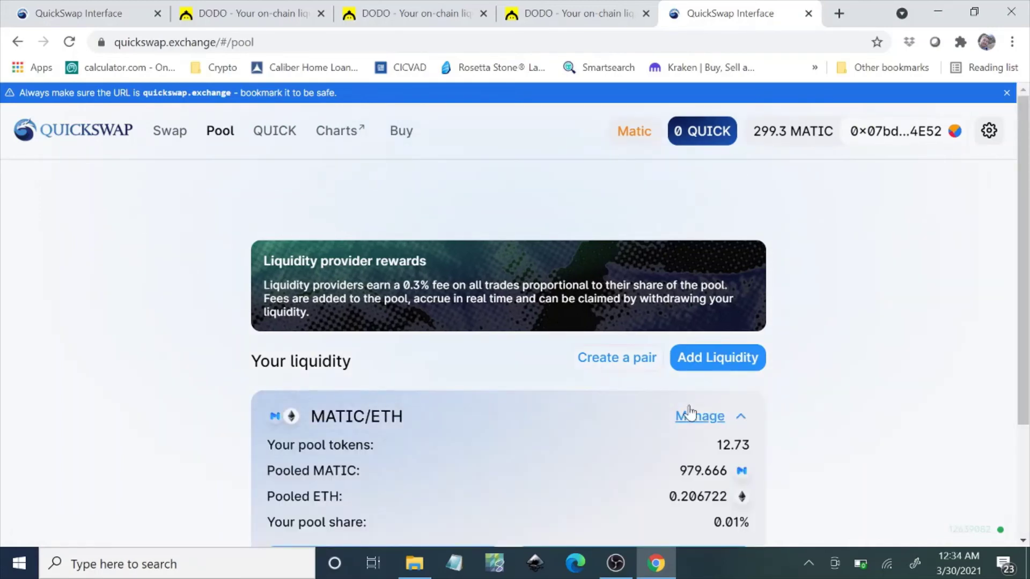
{"action": "left_click_drag", "start_coordinate": [1023, 387], "coordinate": [1027, 451]}
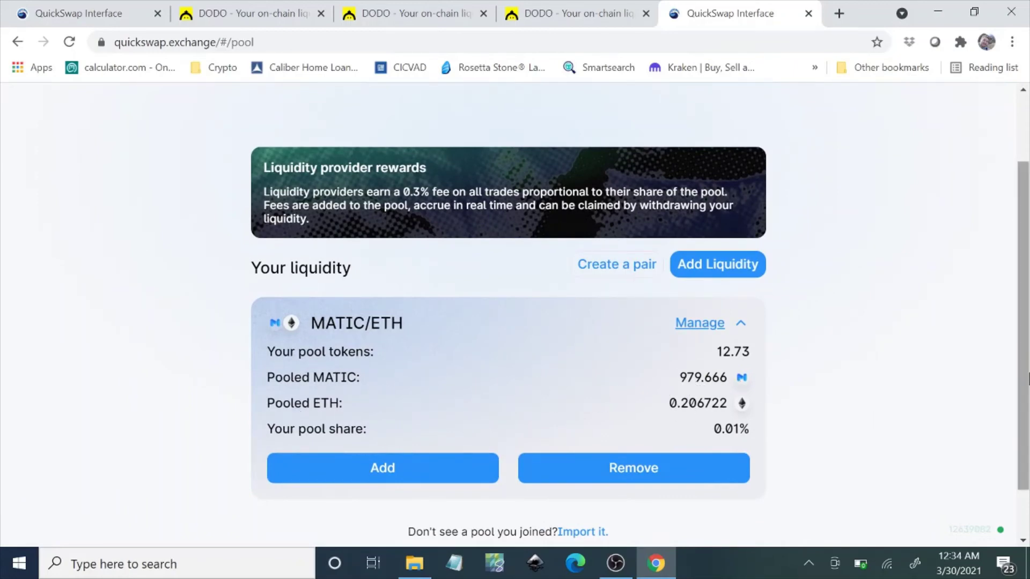
Step: Open the ETH-MATIC pool for depositing from QuickSwap's liquidity mining pools
{"action": "left_click_drag", "start_coordinate": [1024, 322], "coordinate": [1024, 255]}
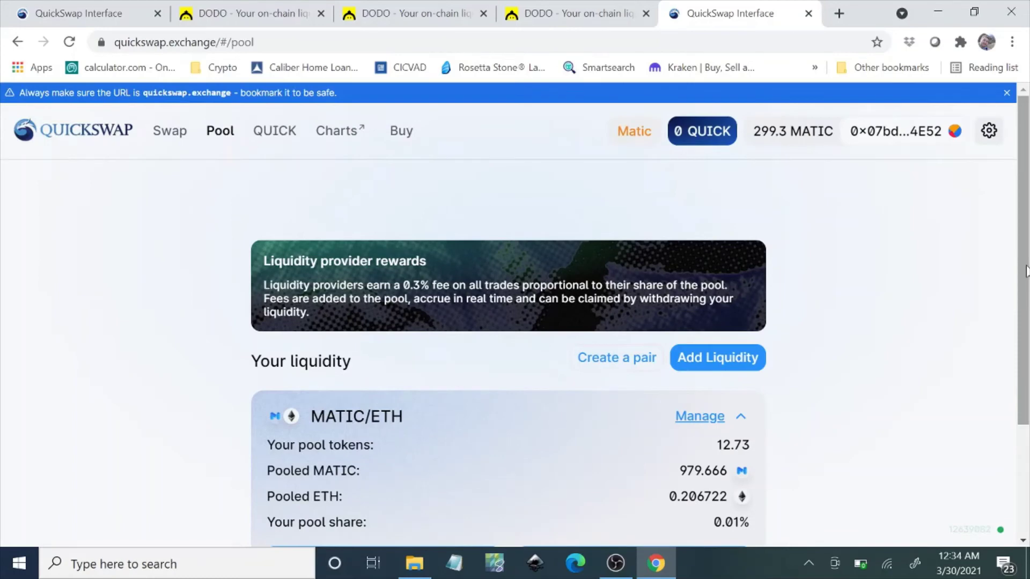
{"action": "left_click", "coordinate": [282, 138]}
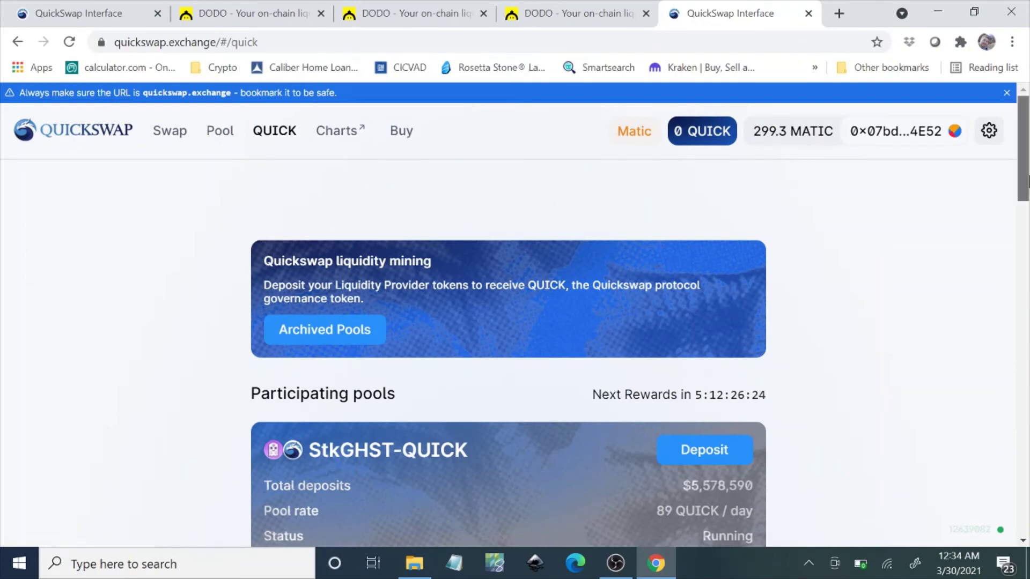
{"action": "left_click_drag", "start_coordinate": [1027, 183], "coordinate": [1009, 357]}
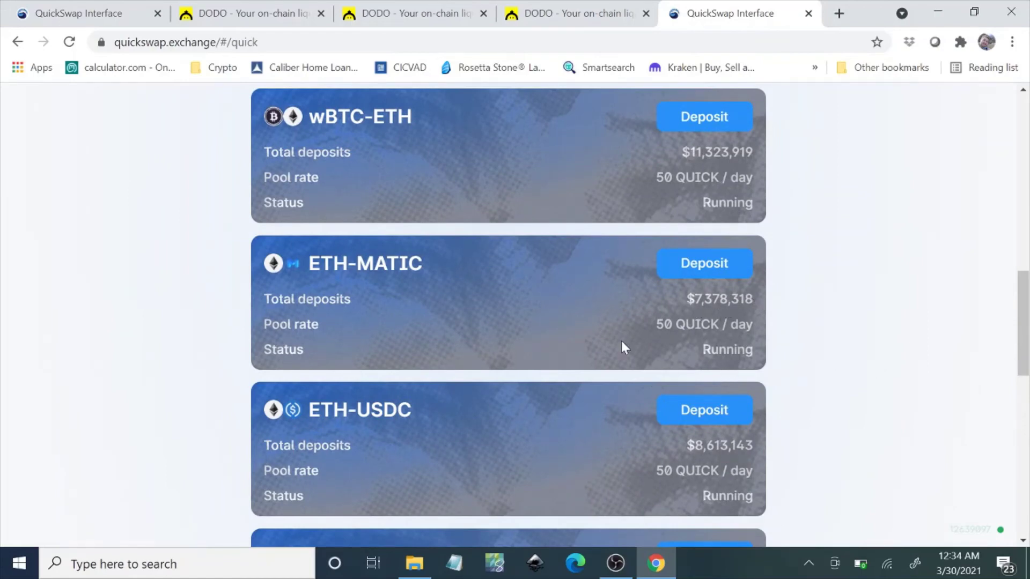
{"action": "left_click", "coordinate": [719, 273]}
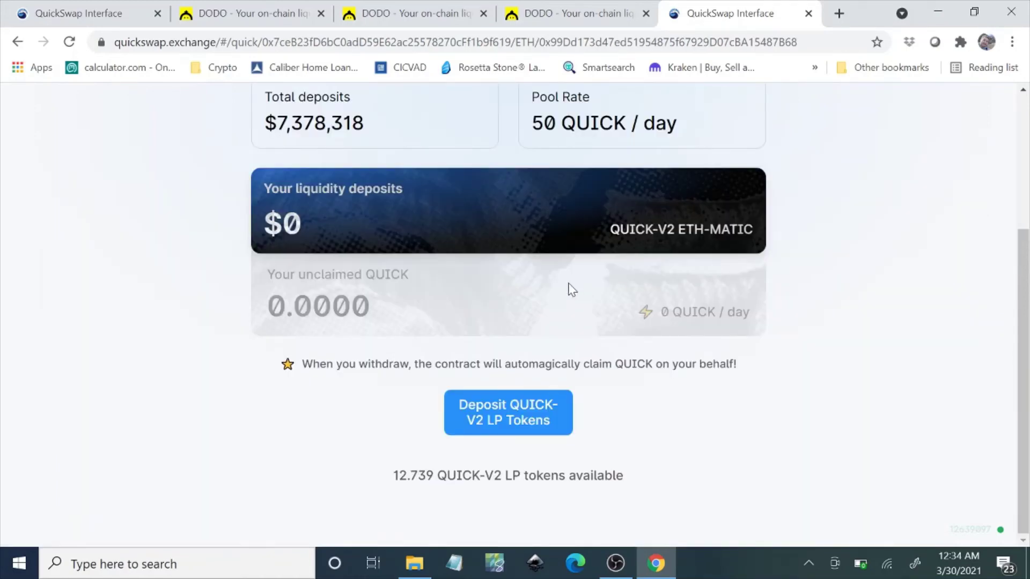
Step: Set the QUICK-V2 LP token deposit to the maximum available amount, request approval and sign the Uniswap V2 signature request in MetaMask
{"action": "left_click", "coordinate": [528, 418]}
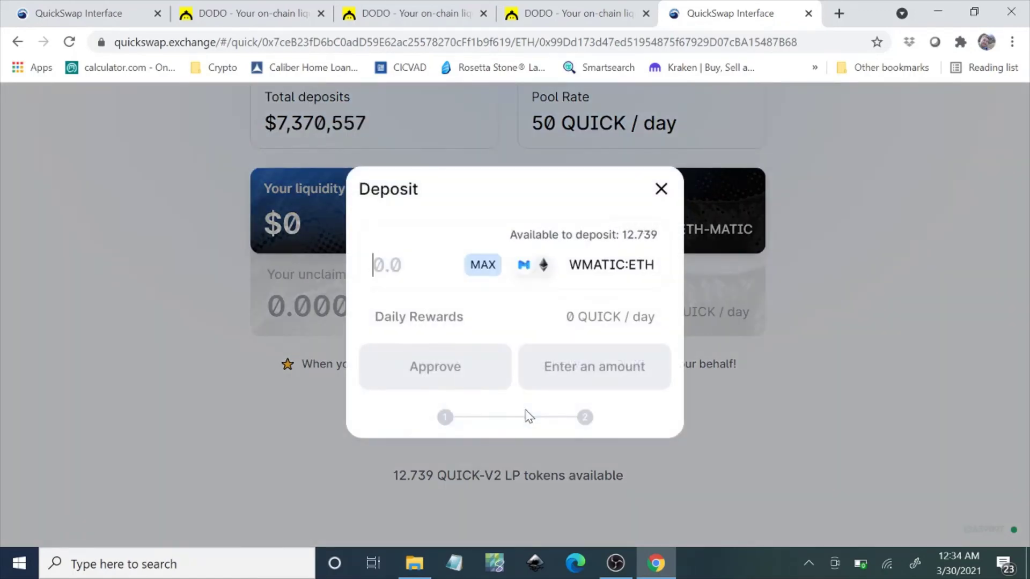
{"action": "left_click", "coordinate": [483, 264]}
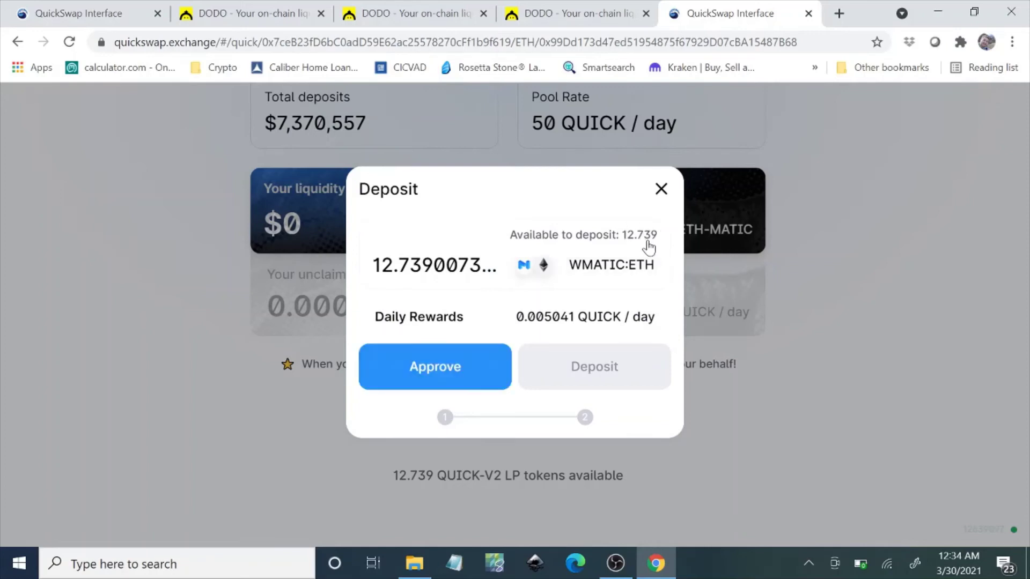
{"action": "left_click", "coordinate": [468, 370]}
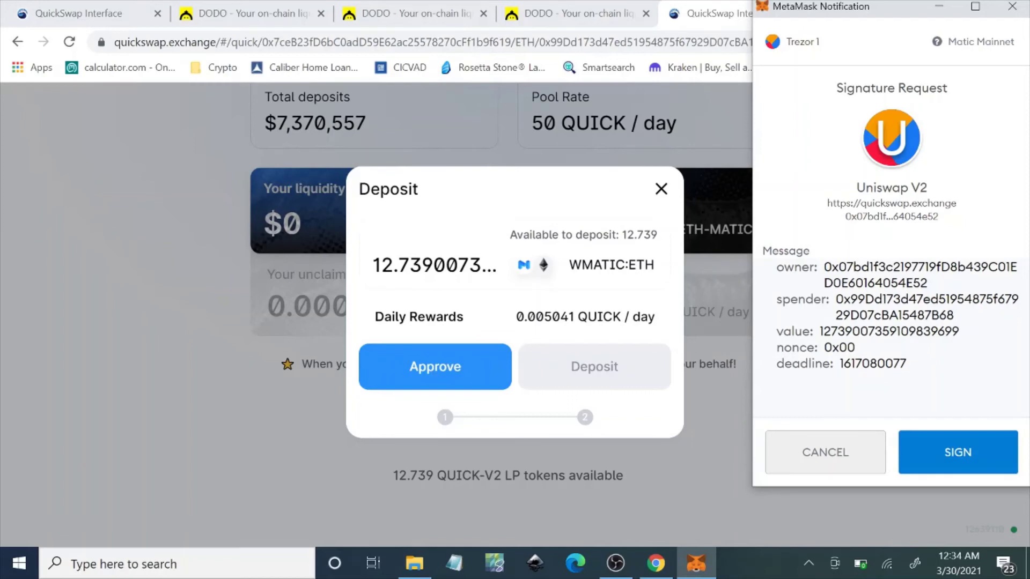
{"action": "left_click", "coordinate": [947, 452]}
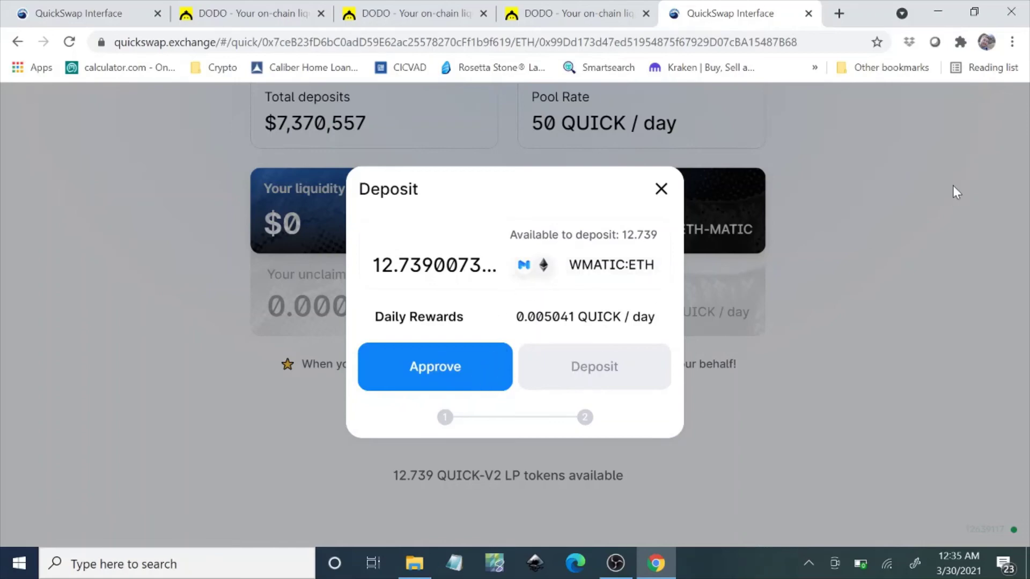
Step: Confirm QuickSwap's pending request in MetaMask for permission to spend the UNI-V2 tokens
{"action": "left_click", "coordinate": [960, 42]}
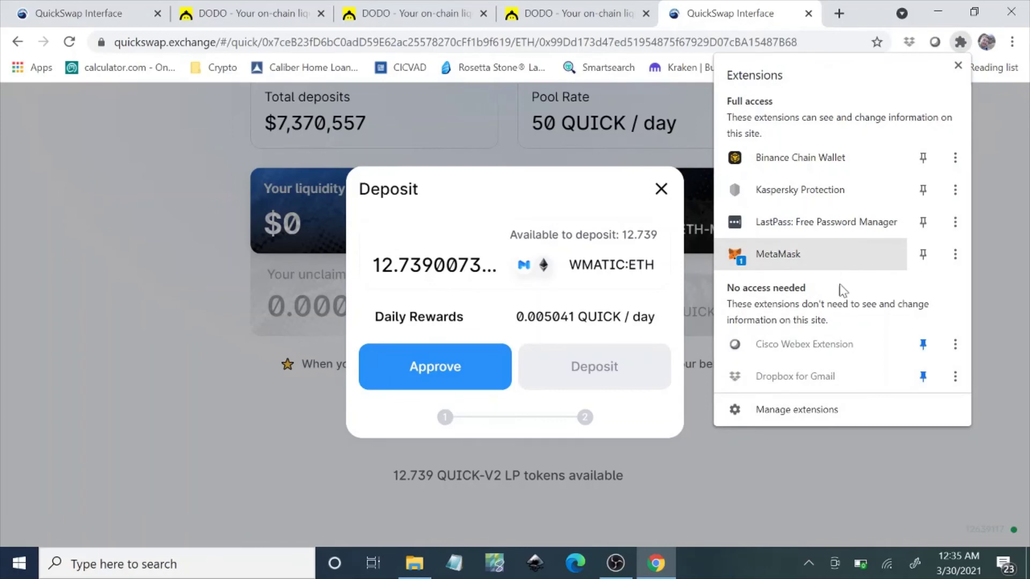
{"action": "left_click", "coordinate": [832, 247]}
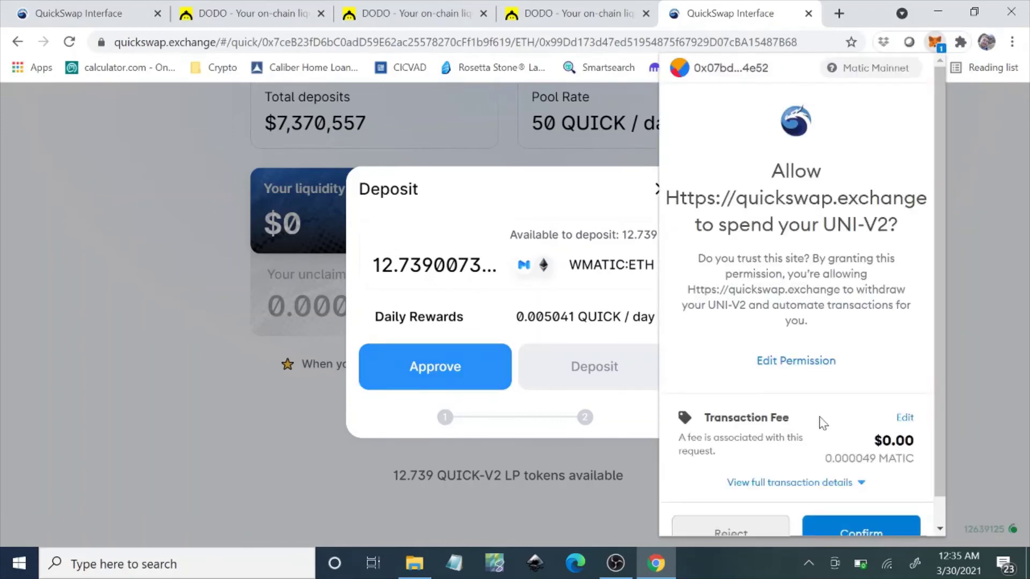
{"action": "scroll", "coordinate": [939, 429], "scroll_direction": "down", "scroll_amount": 1}
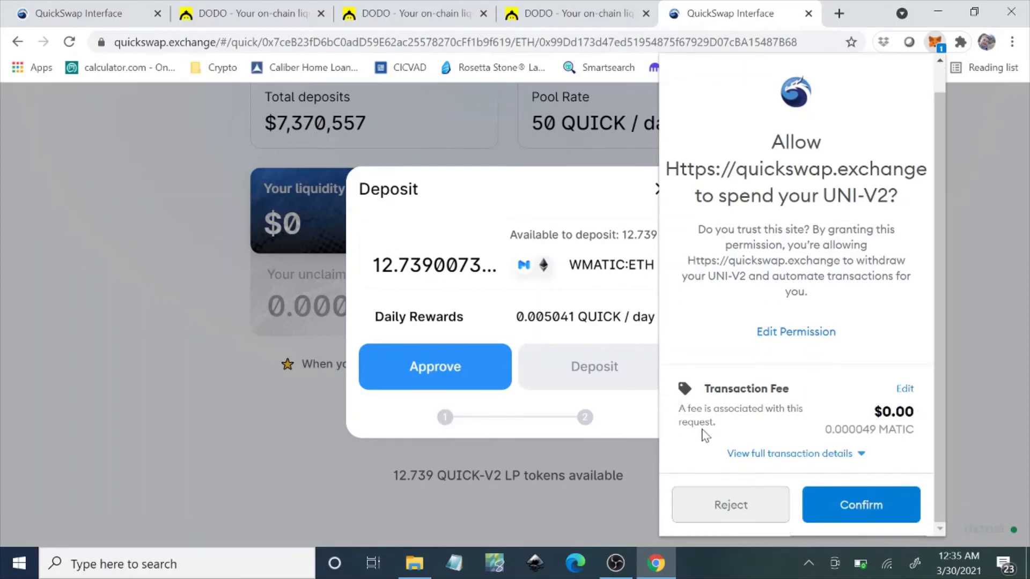
{"action": "left_click", "coordinate": [858, 506]}
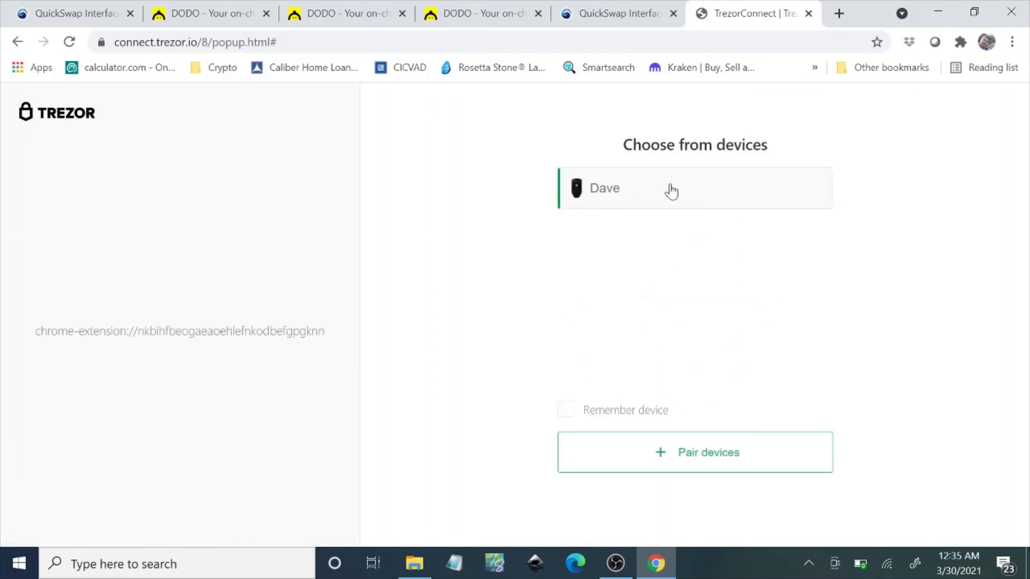
Step: Select the Trezor device, allow public key reading once for this session, and export the public key of Ethereum account #1
{"action": "left_click", "coordinate": [672, 191]}
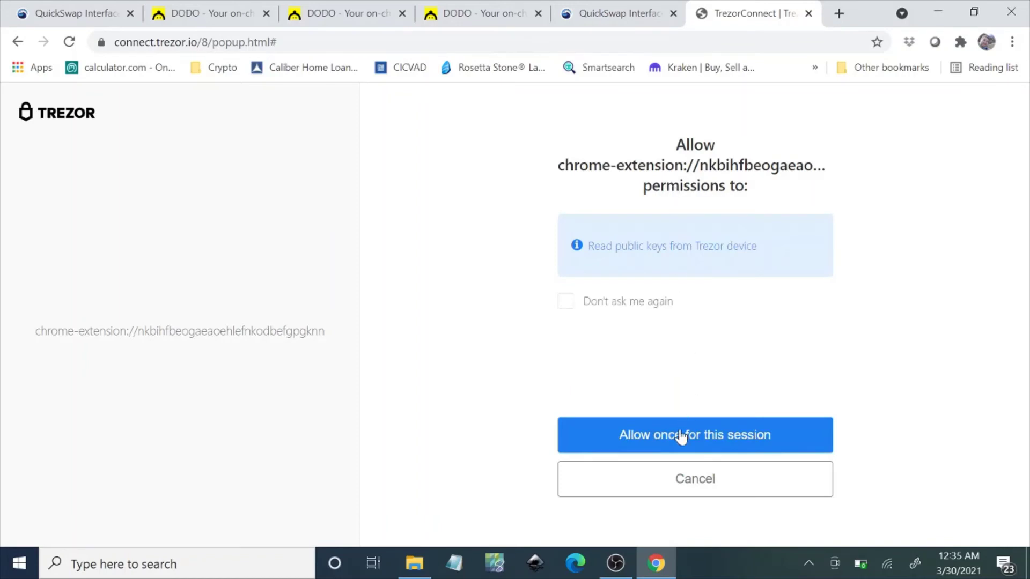
{"action": "left_click", "coordinate": [681, 436]}
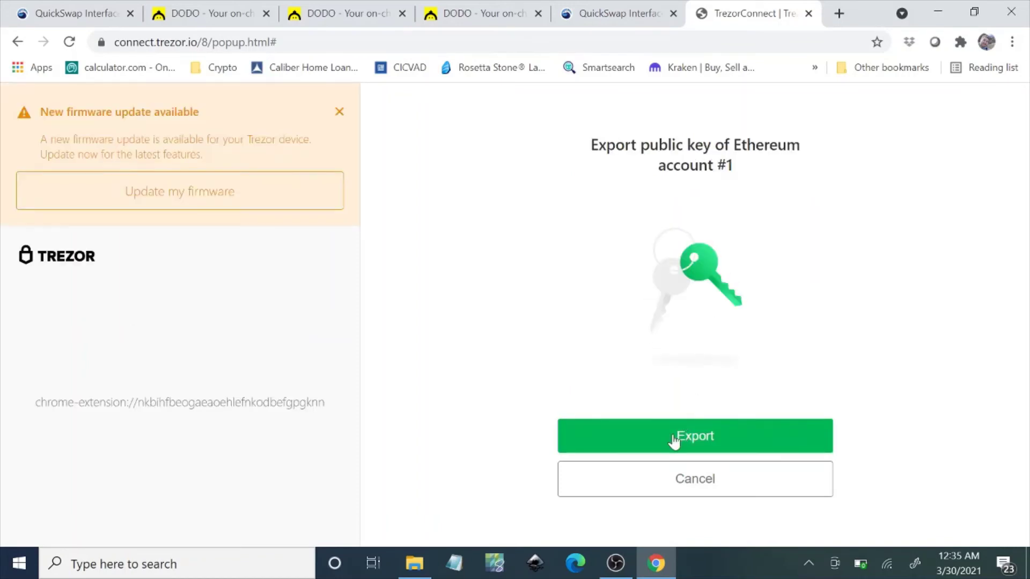
{"action": "left_click", "coordinate": [673, 439]}
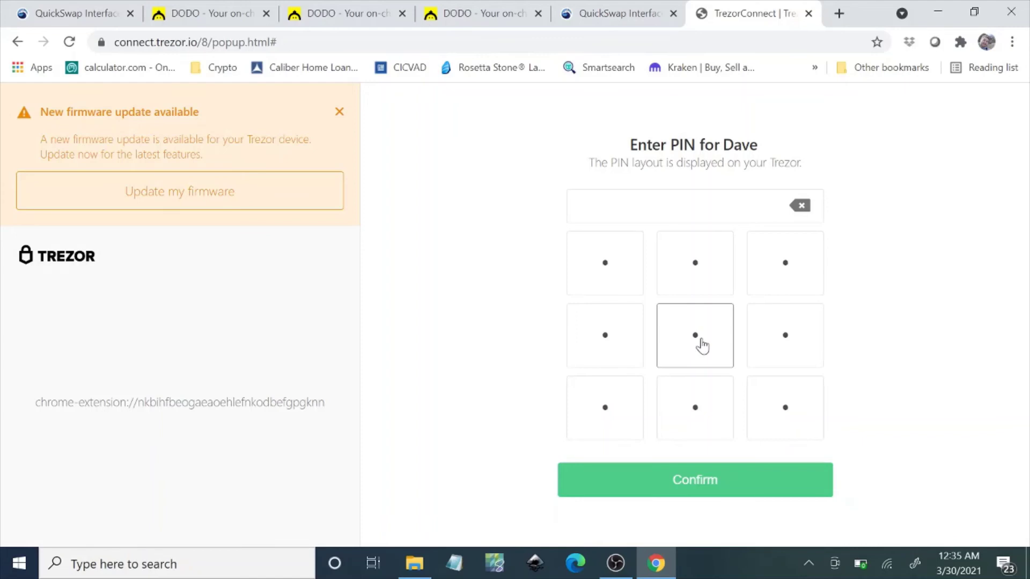
Step: Unlock the Trezor by entering its PIN and submitting the passphrase form, and allow it to sign the approval transaction for this session
{"action": "left_click", "coordinate": [788, 397]}
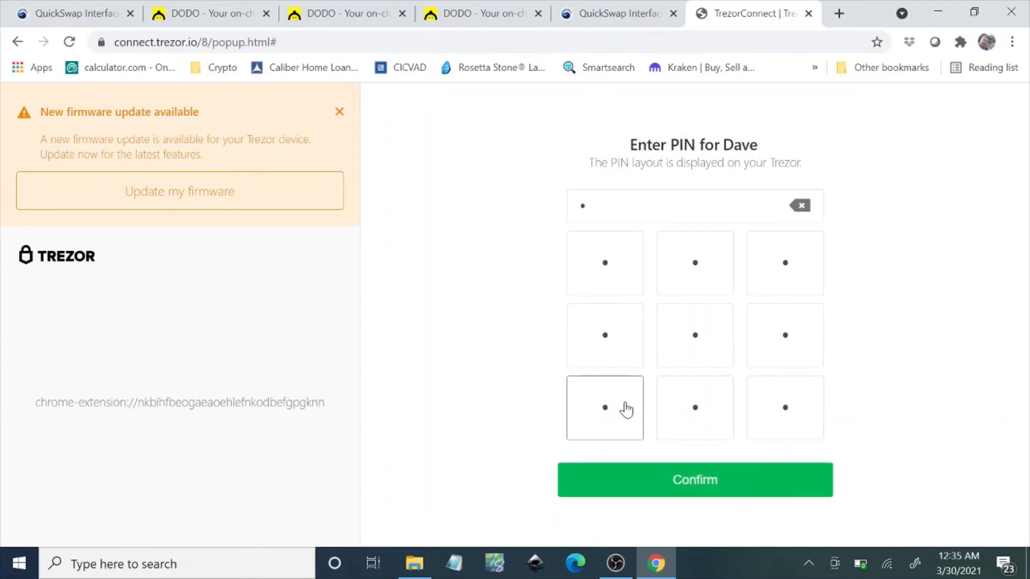
{"action": "left_click", "coordinate": [628, 281]}
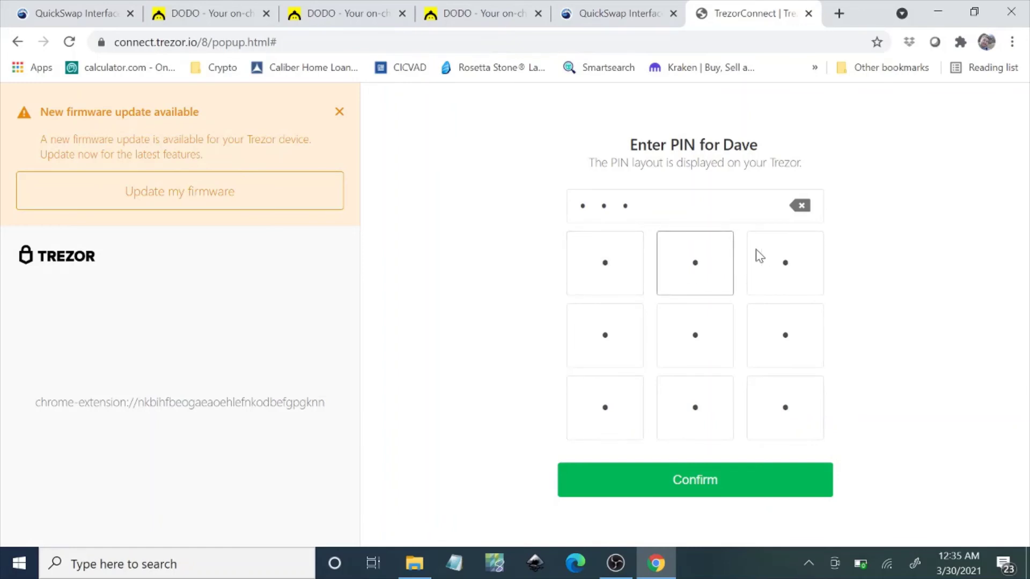
{"action": "left_click", "coordinate": [673, 479]}
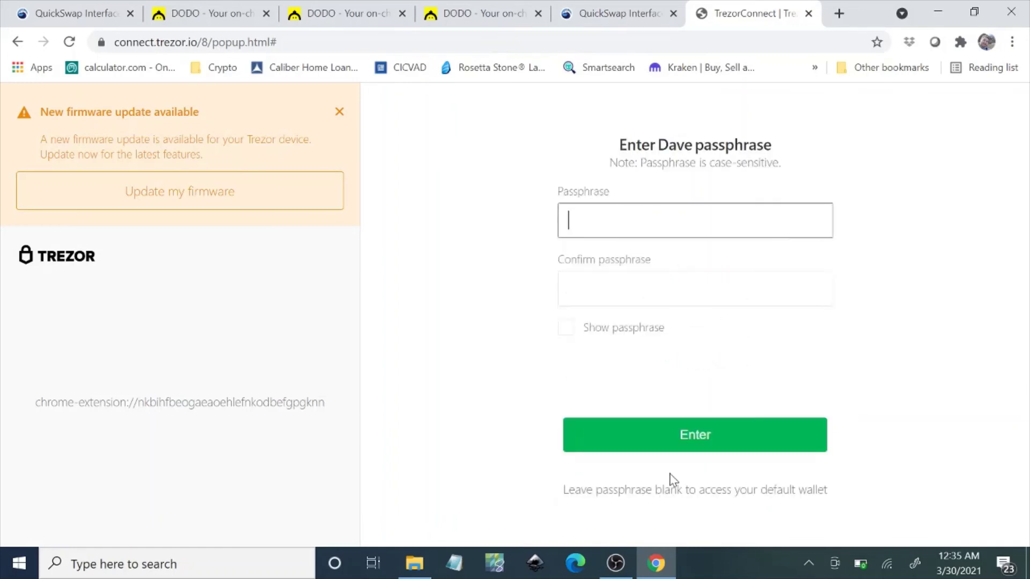
{"action": "left_click", "coordinate": [686, 448]}
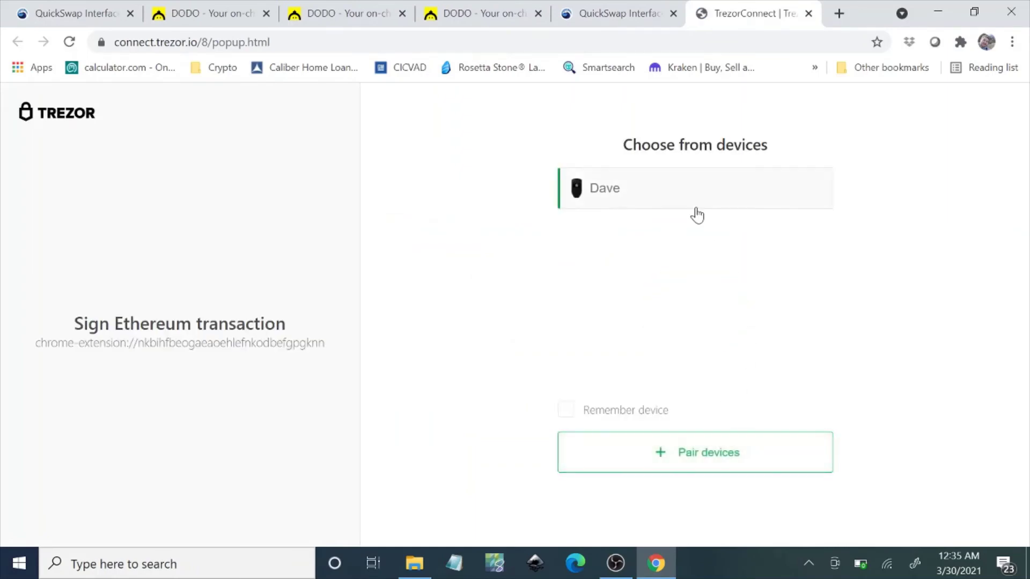
{"action": "left_click", "coordinate": [696, 213]}
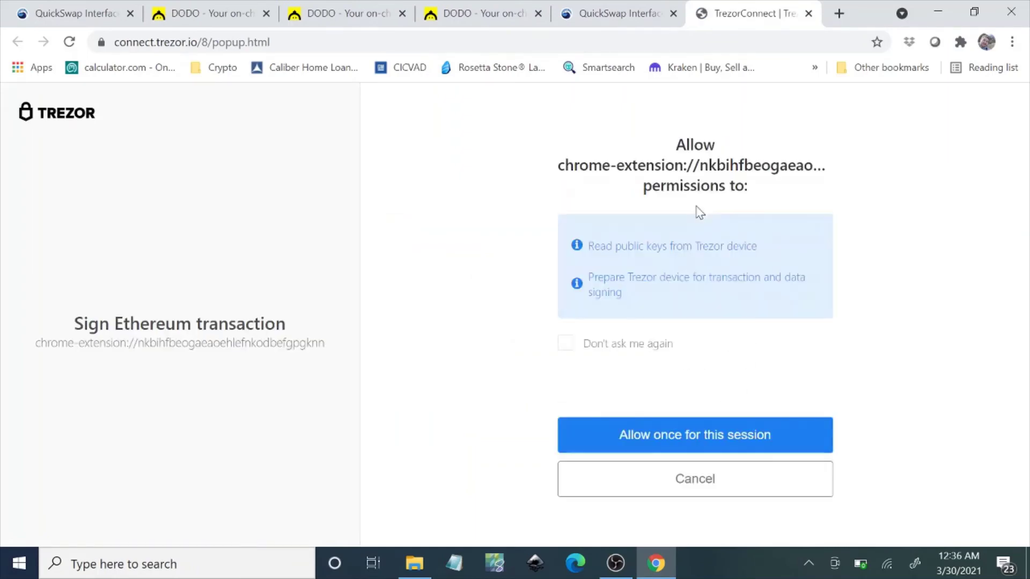
{"action": "left_click", "coordinate": [702, 435]}
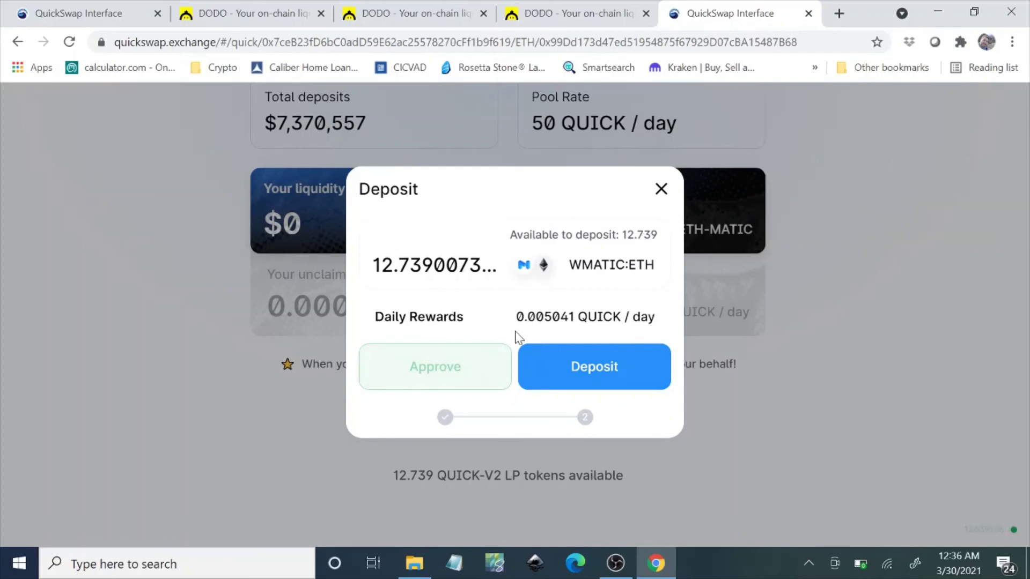
Step: Deposit the approved LP tokens into the ETH-MATIC pool, confirming the stake in MetaMask and allowing Trezor signing for this session
{"action": "left_click", "coordinate": [616, 357]}
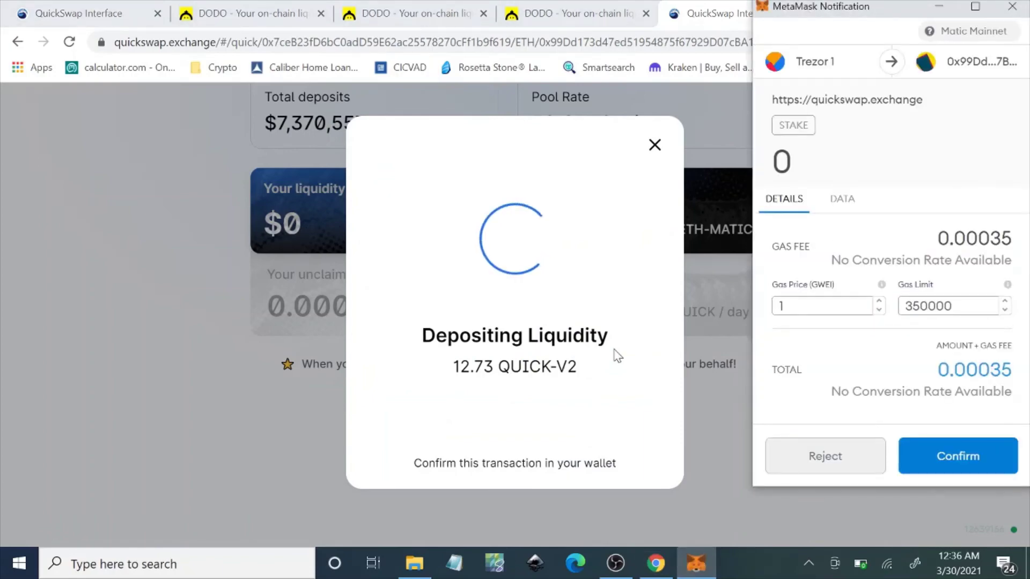
{"action": "left_click", "coordinate": [955, 455]}
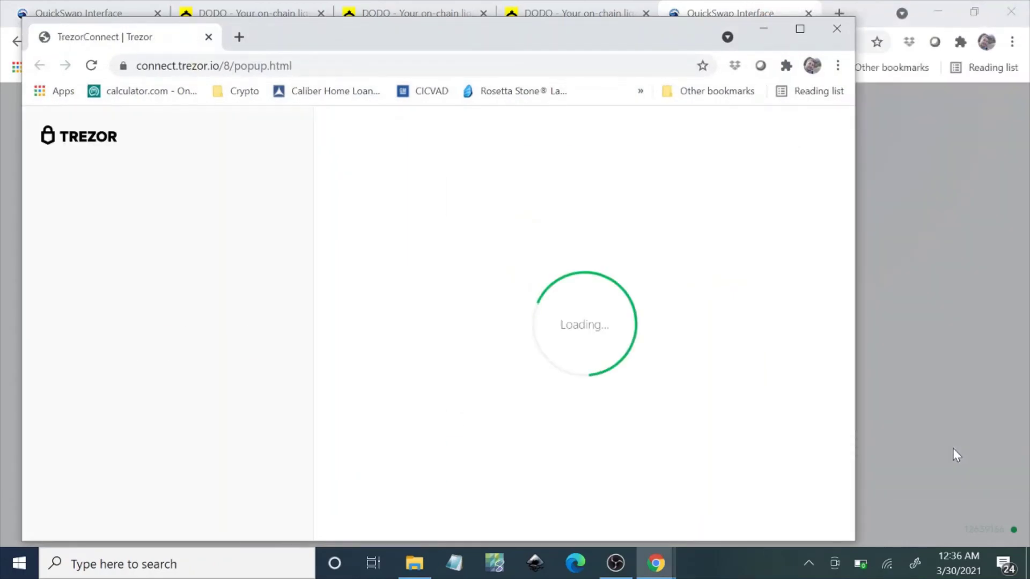
{"action": "left_click", "coordinate": [564, 205]}
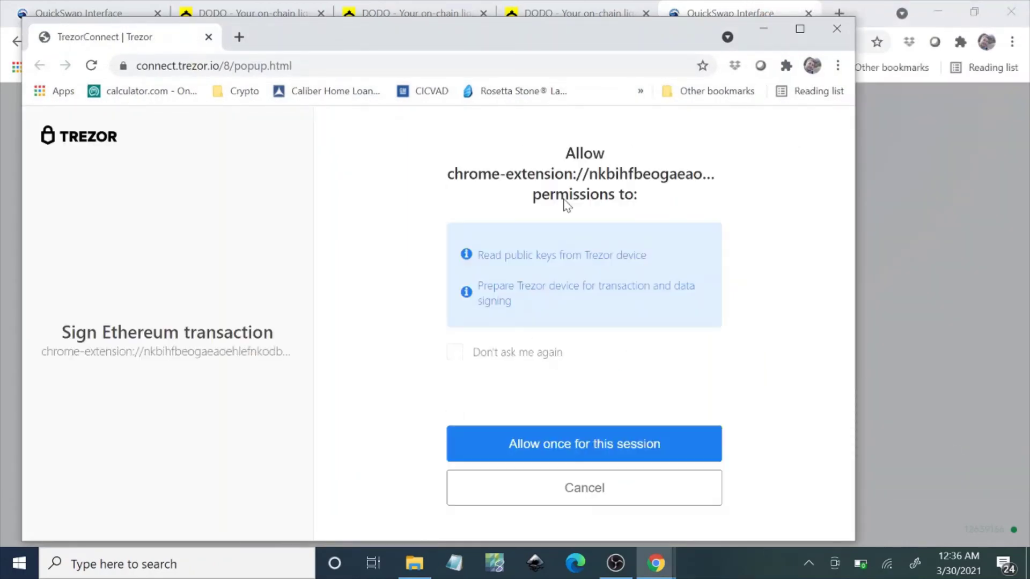
{"action": "left_click", "coordinate": [568, 441]}
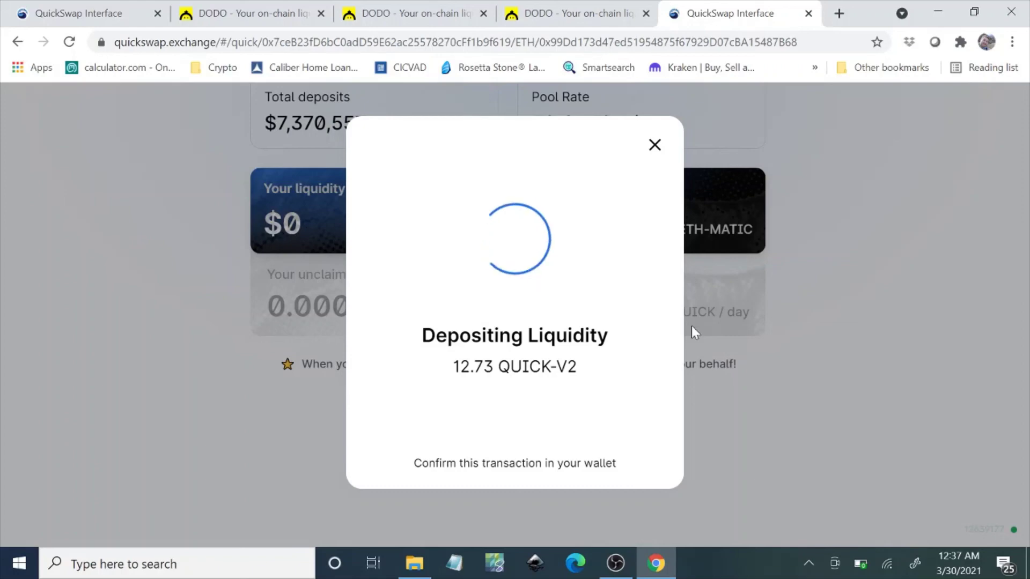
Step: Open the details of the Stake transaction in MetaMask's activity history
{"action": "left_click", "coordinate": [960, 42]}
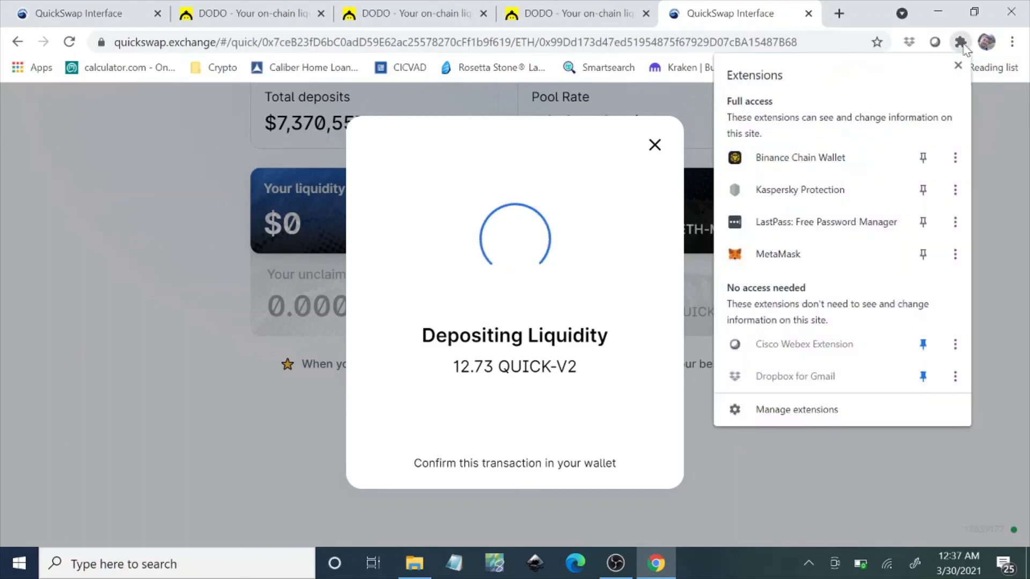
{"action": "left_click", "coordinate": [813, 258]}
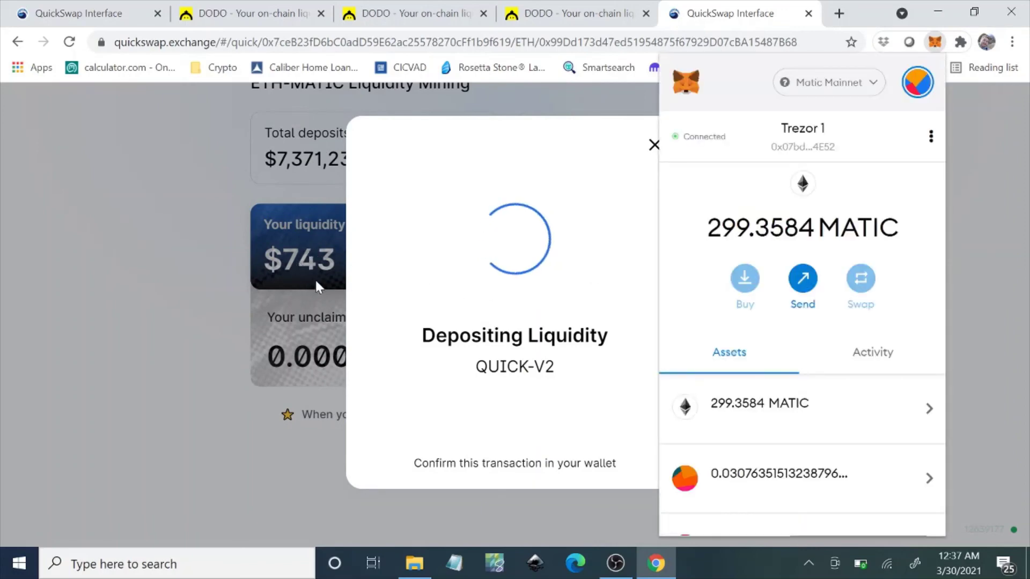
{"action": "left_click", "coordinate": [875, 367]}
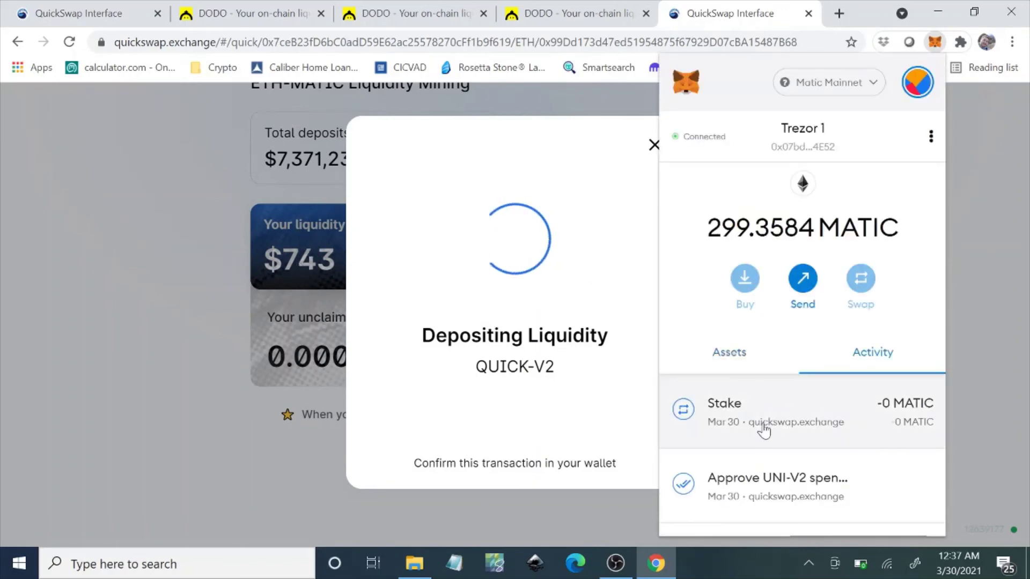
{"action": "left_click", "coordinate": [806, 423]}
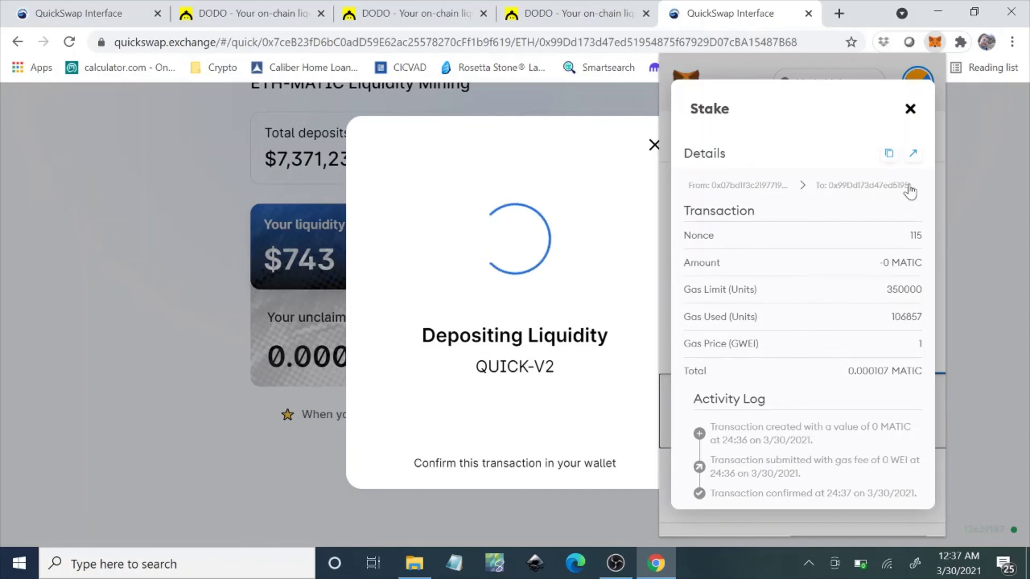
Step: Examine the stake transaction's details and transfers on the block explorer, and close the explorer page and the deposit dialog
{"action": "left_click", "coordinate": [914, 155]}
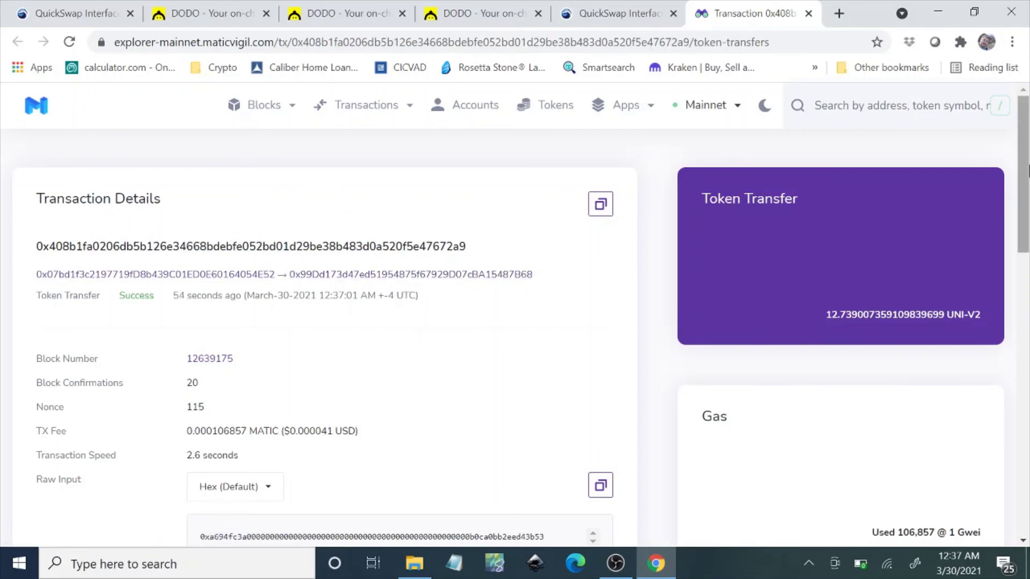
{"action": "scroll", "coordinate": [768, 218], "scroll_direction": "down", "scroll_amount": 2}
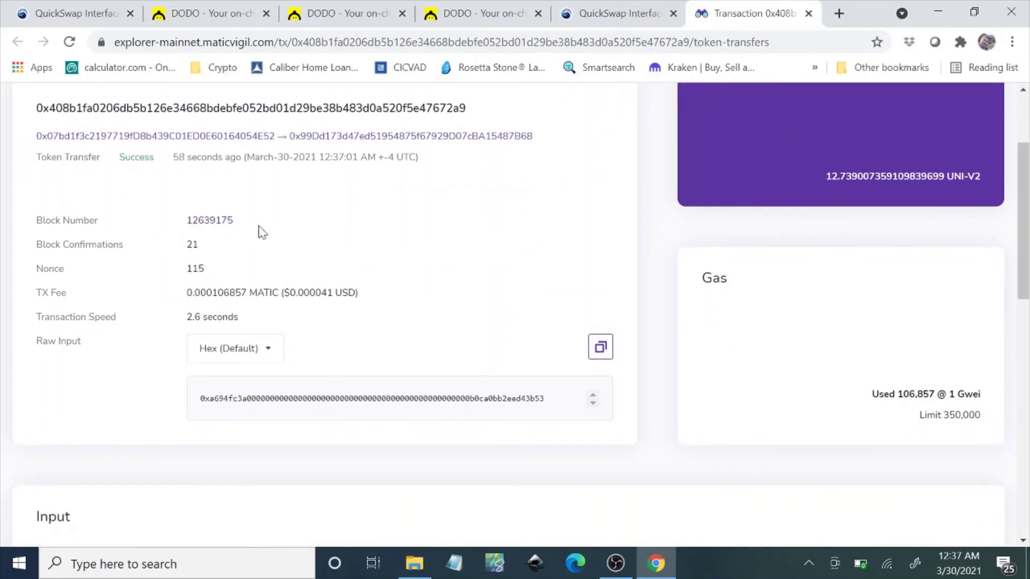
{"action": "left_click_drag", "start_coordinate": [1027, 185], "coordinate": [1025, 348]}
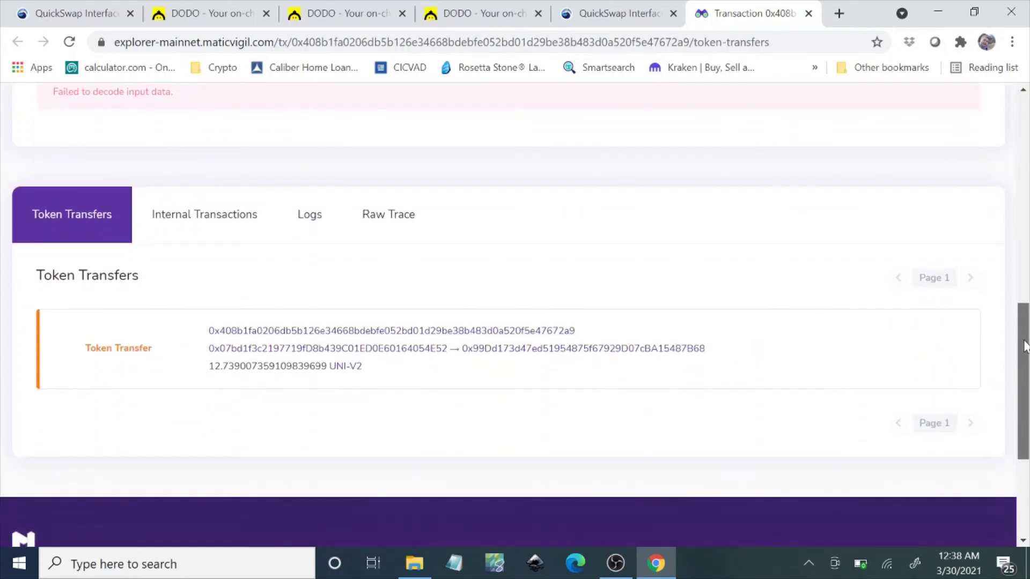
{"action": "left_click", "coordinate": [222, 234]}
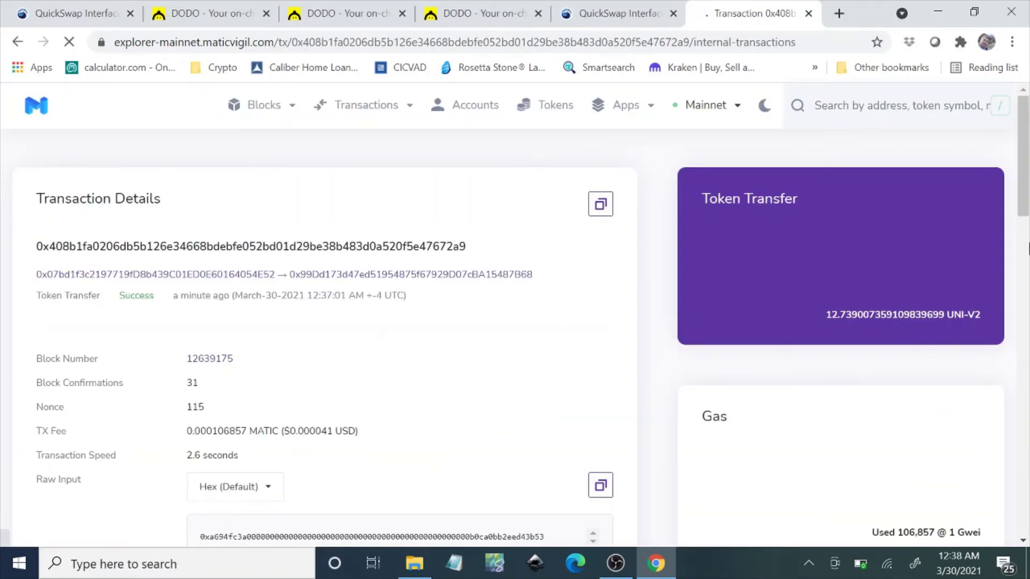
{"action": "mouse_move", "coordinate": [1027, 196]}
{"action": "left_mouse_down"}
{"action": "mouse_move", "coordinate": [1028, 472]}
{"action": "mouse_move", "coordinate": [1028, 185]}
{"action": "left_mouse_up"}
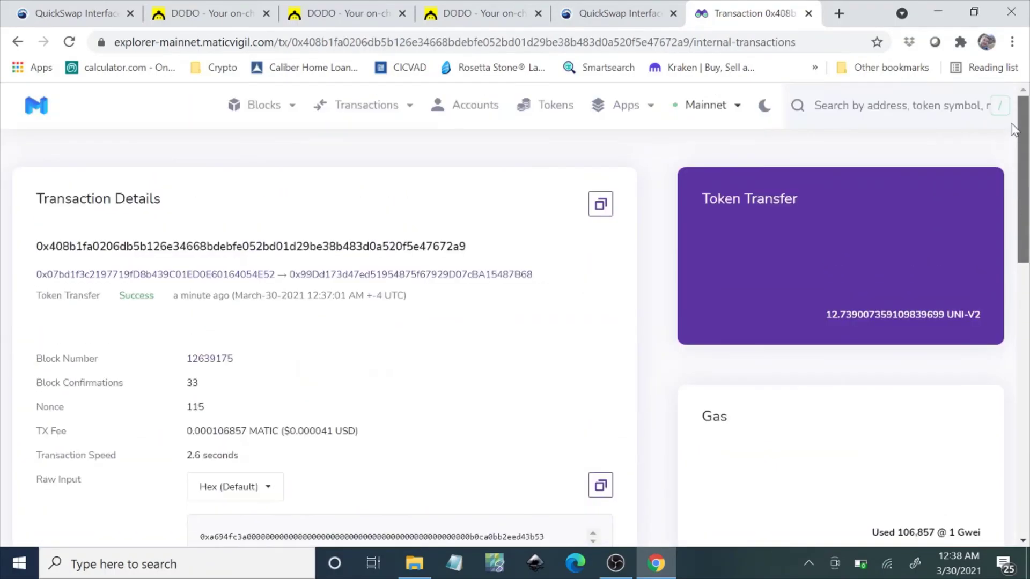
{"action": "left_click", "coordinate": [809, 13]}
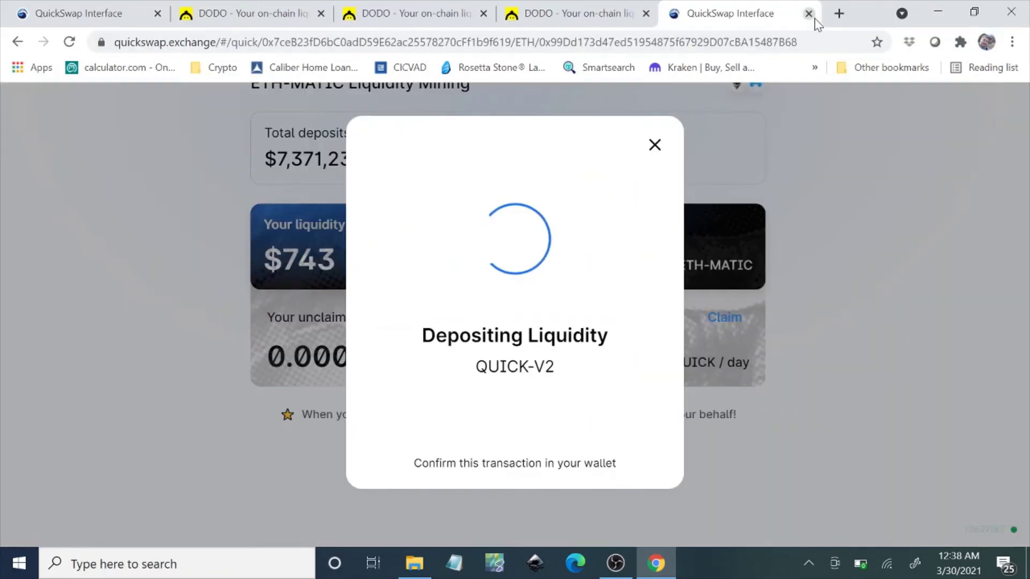
{"action": "left_click", "coordinate": [655, 145]}
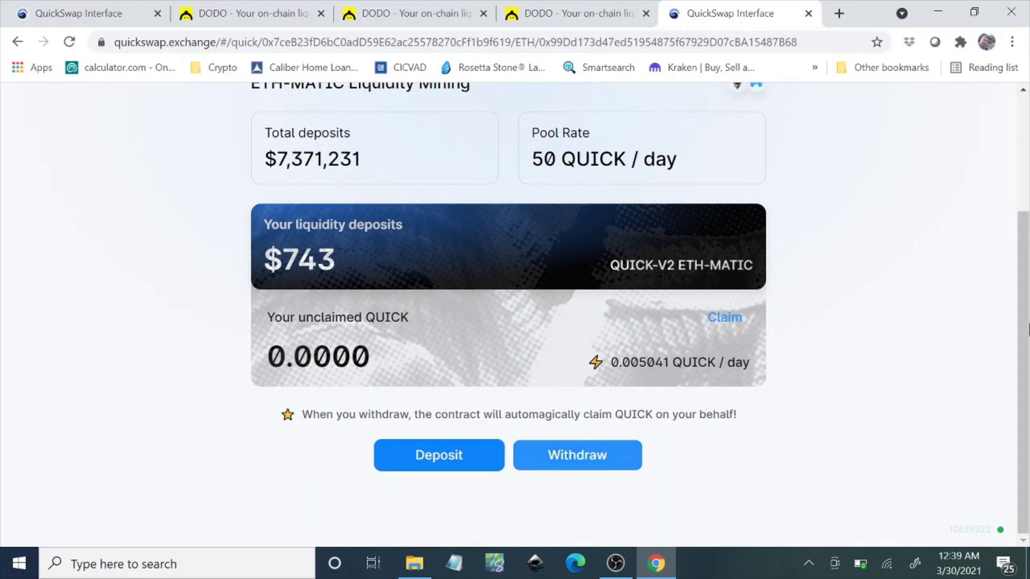
Step: Go to QuickSwap's swap page, look at the token list for the source currency, and close it without choosing a token
{"action": "scroll", "coordinate": [1020, 212], "scroll_direction": "up", "scroll_amount": 3}
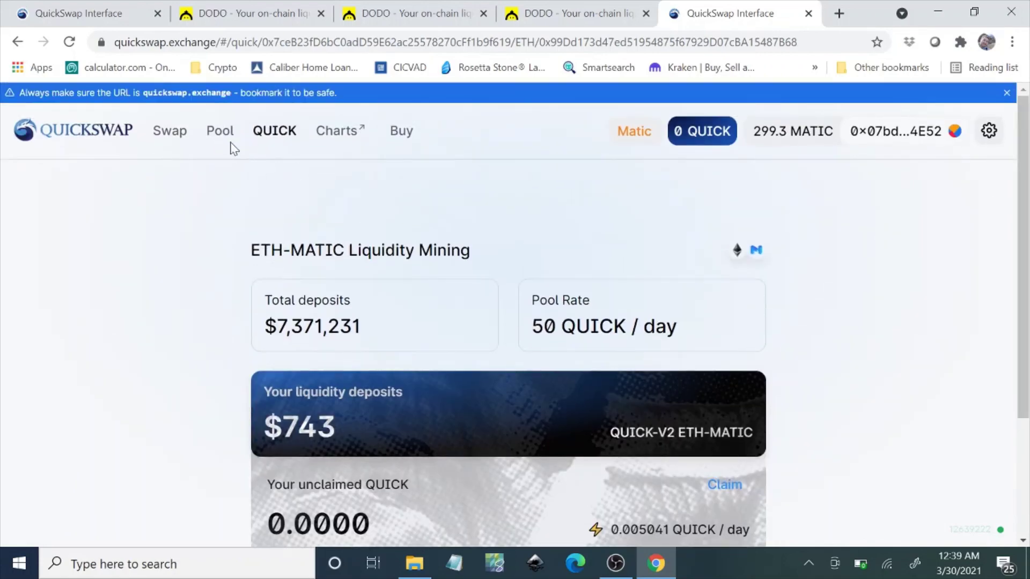
{"action": "left_click", "coordinate": [178, 134]}
{"action": "right_click", "coordinate": [644, 312]}
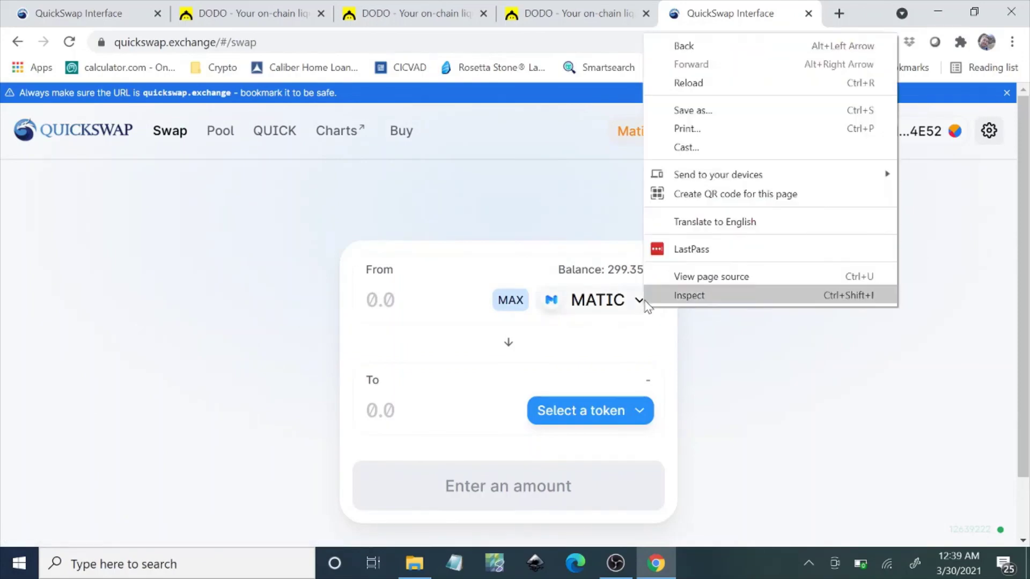
{"action": "left_click", "coordinate": [615, 307]}
{"action": "left_click", "coordinate": [615, 303]}
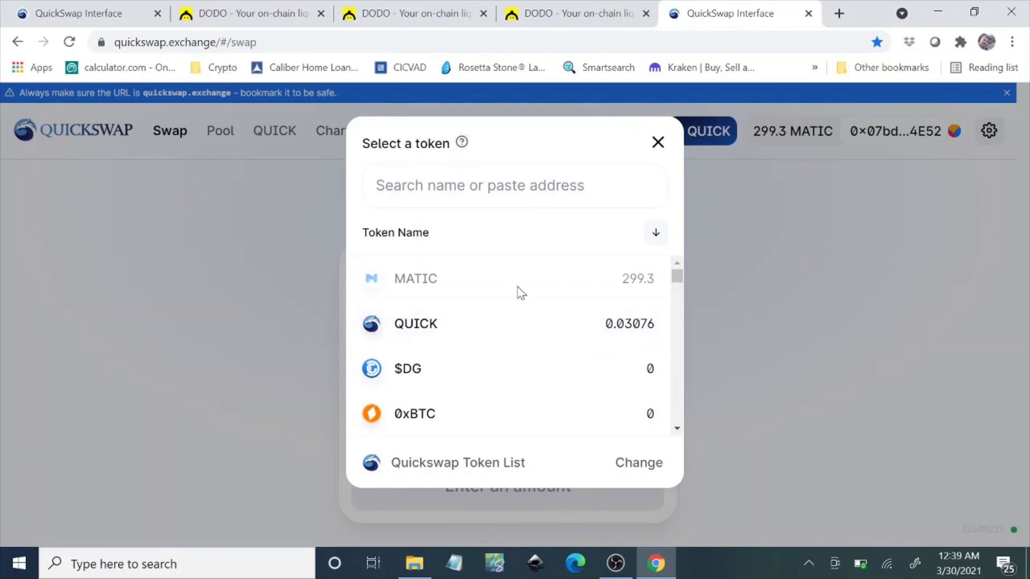
{"action": "mouse_move", "coordinate": [672, 280]}
{"action": "left_mouse_down"}
{"action": "mouse_move", "coordinate": [672, 298]}
{"action": "mouse_move", "coordinate": [673, 279]}
{"action": "left_mouse_up"}
{"action": "left_click", "coordinate": [657, 144]}
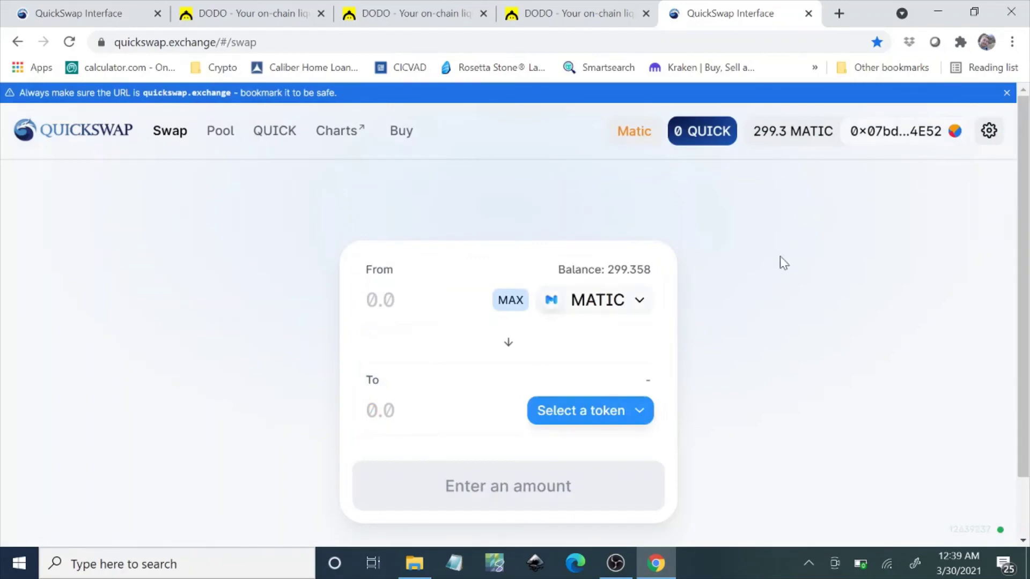